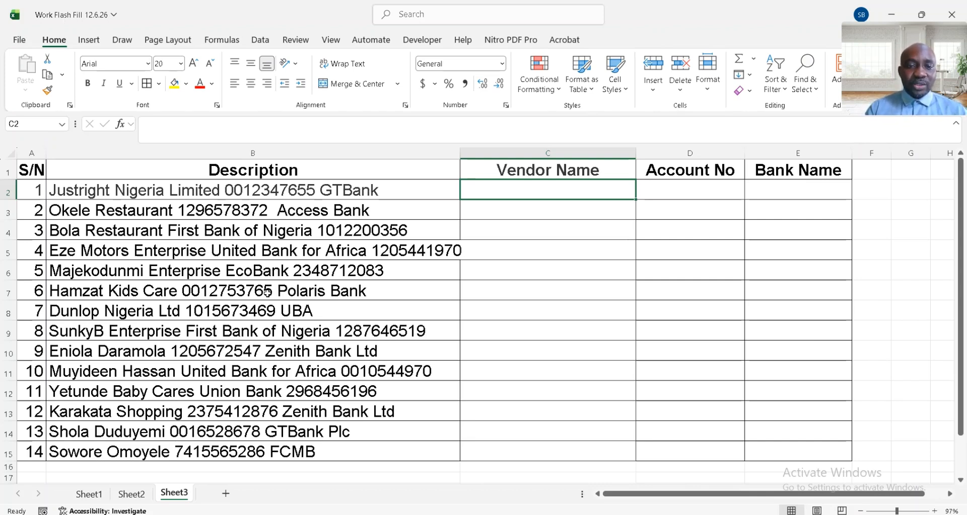
- View the vendor data on Sheet2 and return to Sheet3
{"action": "left_click", "coordinate": [131, 495]}
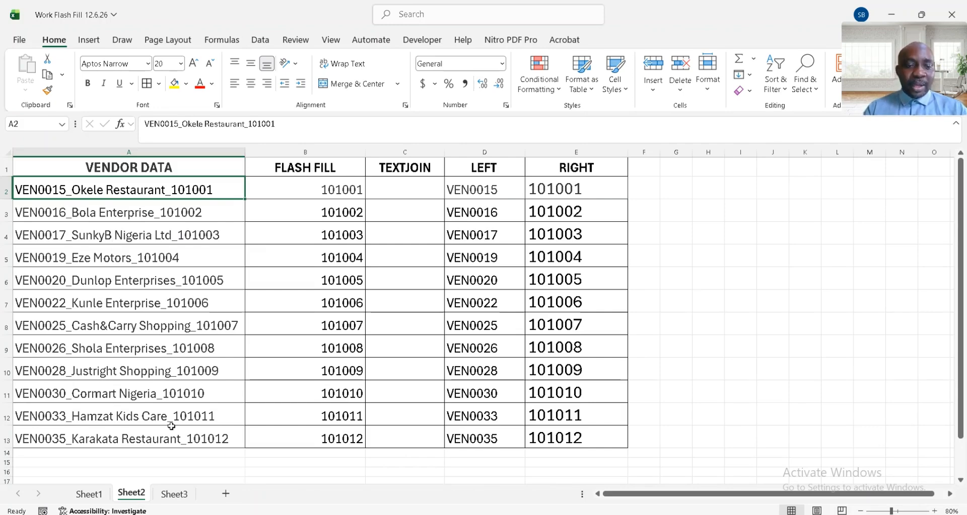
{"action": "left_click", "coordinate": [176, 495]}
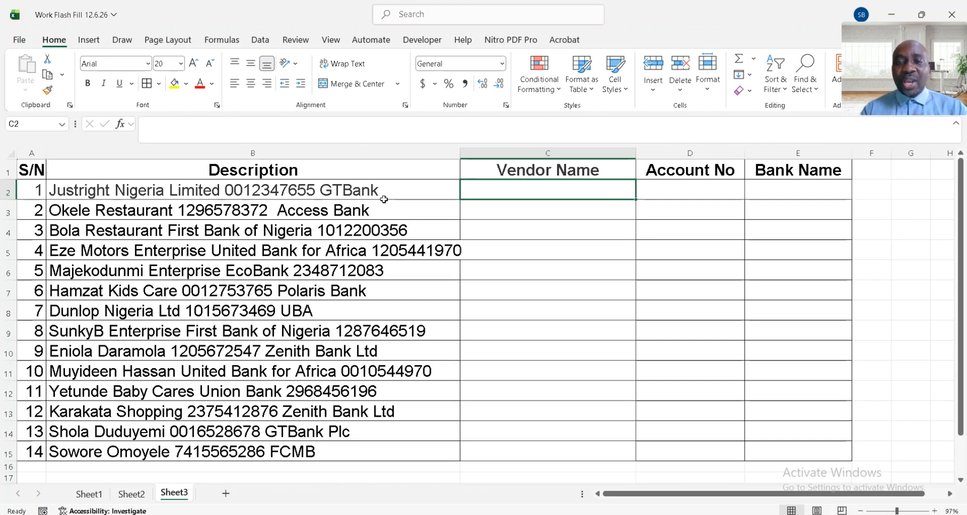
- Copy the first description from B2 into C2 and trim it to "Justright Nigeria Limited"
{"action": "left_click", "coordinate": [351, 190]}
{"action": "key", "text": "ctrl+c"}
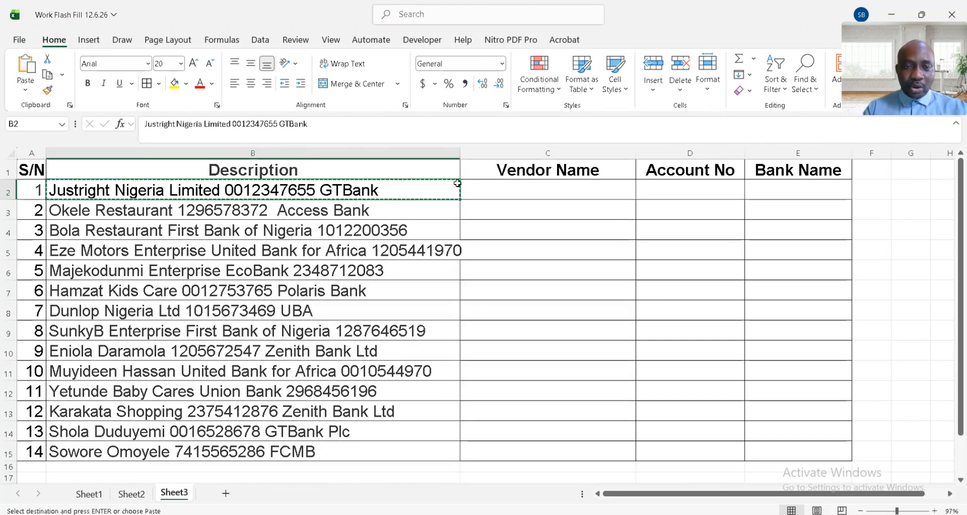
{"action": "left_click", "coordinate": [511, 189]}
{"action": "key", "text": "Return"}
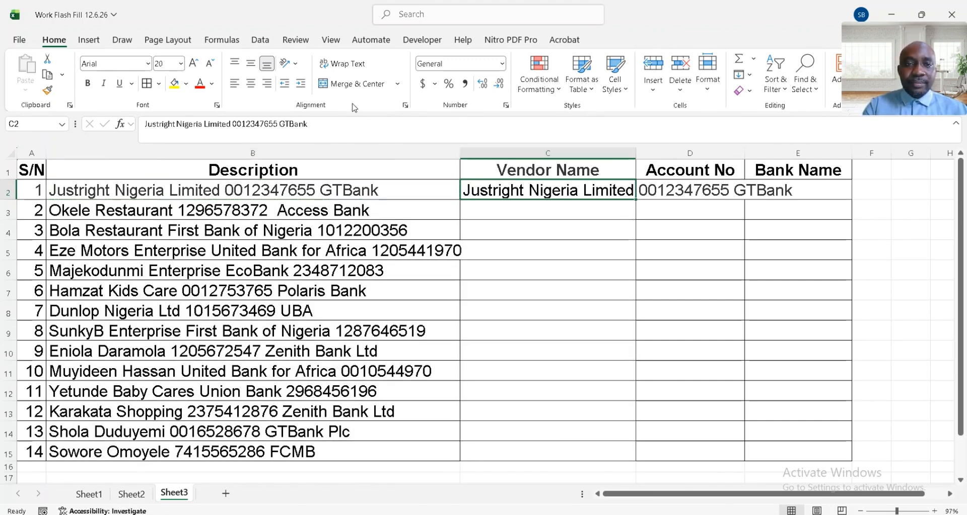
{"action": "left_click", "coordinate": [324, 126]}
{"action": "key", "text": "BackSpace"}
{"action": "key", "text": "BackSpace"}
{"action": "key", "text": "BackSpace"}
{"action": "key", "text": "BackSpace"}
{"action": "key", "text": "BackSpace"}
{"action": "key", "text": "BackSpace"}
{"action": "key", "text": "BackSpace"}
{"action": "key", "text": "BackSpace"}
{"action": "key", "text": "BackSpace"}
{"action": "key", "text": "BackSpace"}
{"action": "key", "text": "BackSpace"}
{"action": "key", "text": "BackSpace"}
{"action": "key", "text": "BackSpace"}
{"action": "key", "text": "BackSpace"}
{"action": "key", "text": "BackSpace"}
{"action": "key", "text": "BackSpace"}
{"action": "key", "text": "BackSpace"}
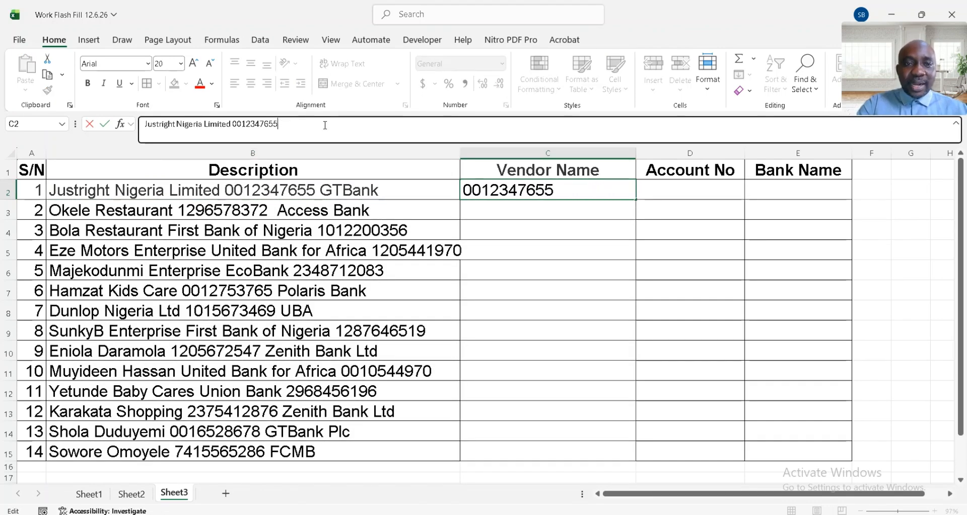
{"action": "key", "text": "Return"}
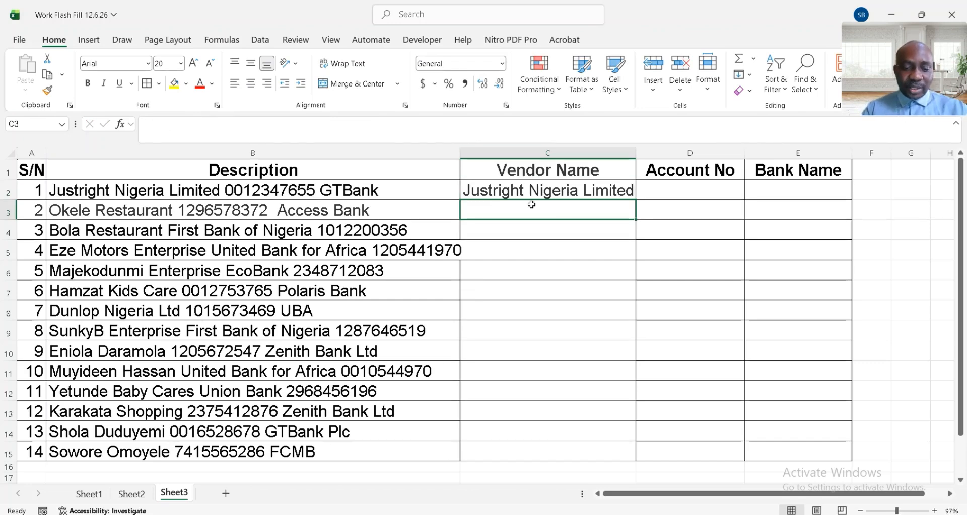
- Try Flash Fill on the Vendor Name column from C3, and clear the contents of C2:C15
{"action": "key", "text": "ctrl+e"}
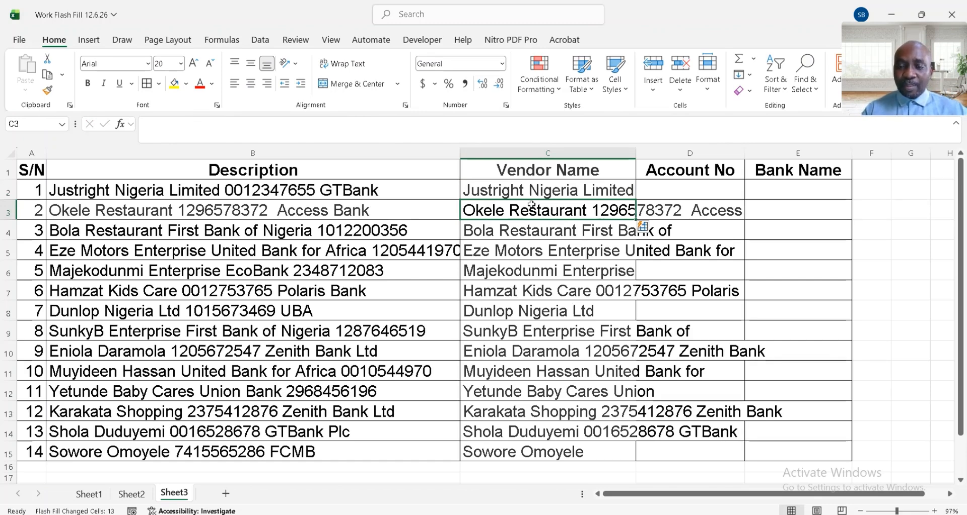
{"action": "left_click", "coordinate": [549, 189]}
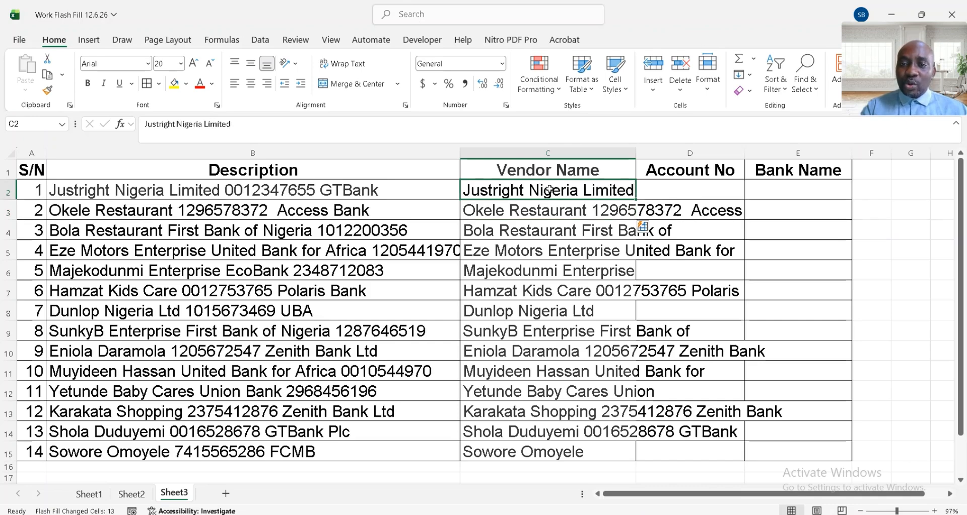
{"action": "key", "text": "ctrl+shift+Down"}
{"action": "key", "text": "Delete"}
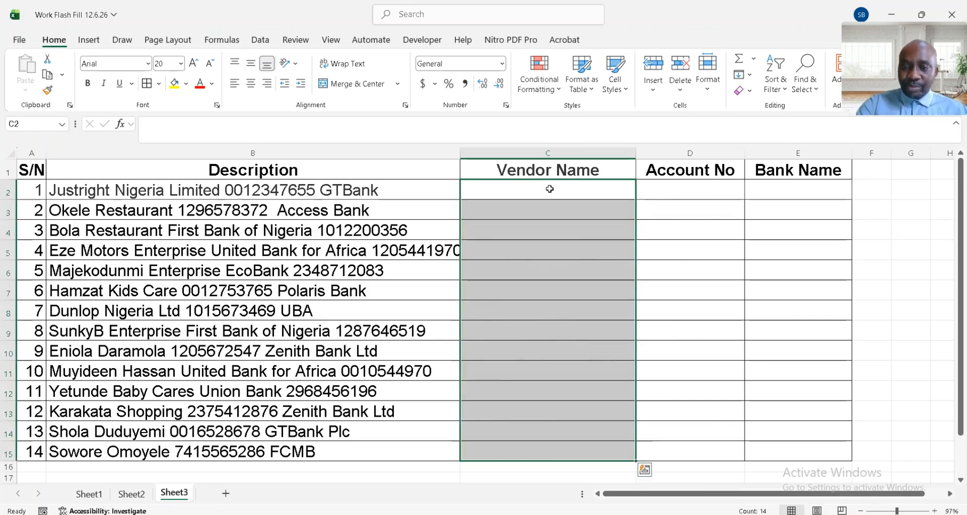
- Enter the formula =TEXTBEFORE(B2," ",2) in C2 to extract the vendor name from the first description
{"action": "left_click", "coordinate": [549, 189]}
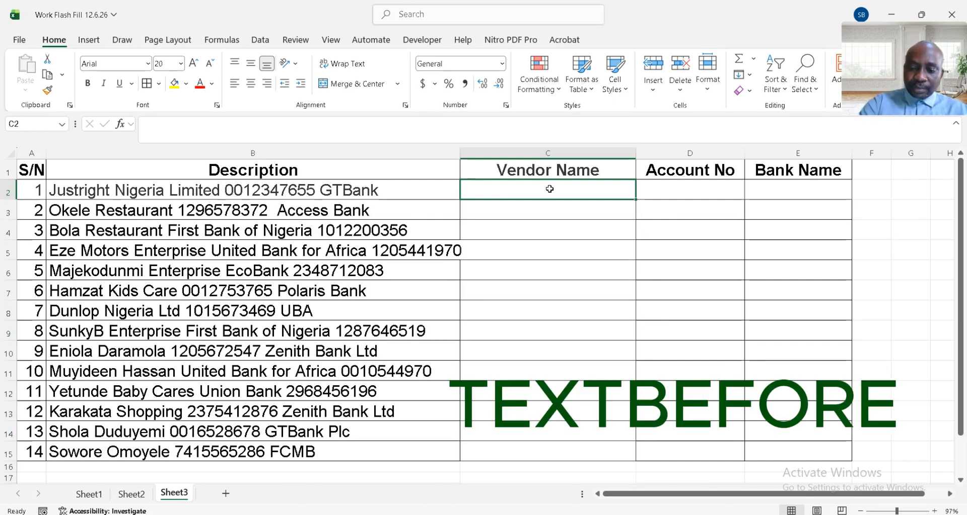
{"action": "type", "text": "=te"}
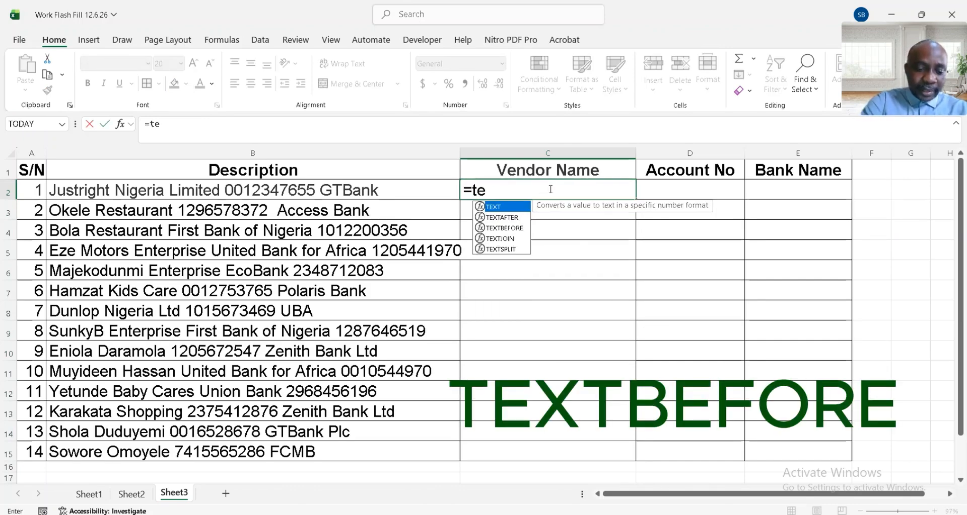
{"action": "type", "text": "xtbef"}
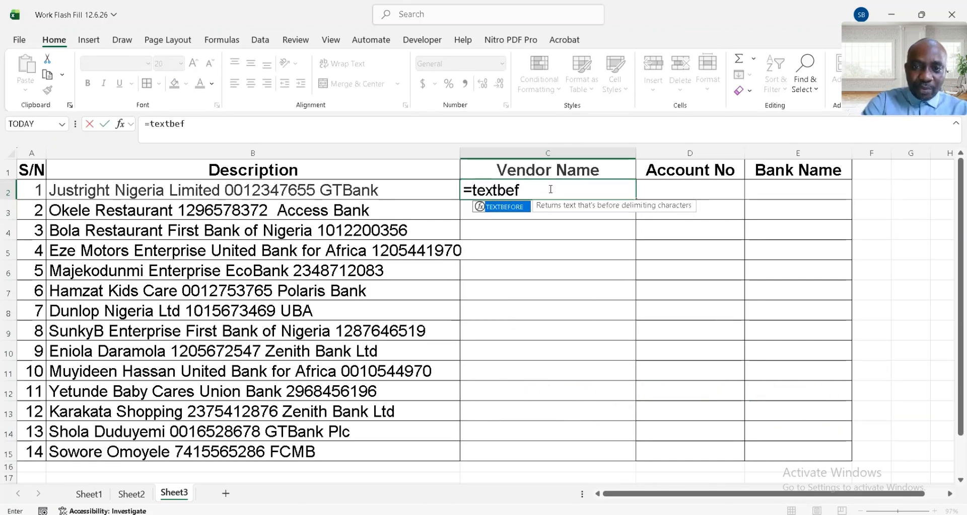
{"action": "key", "text": "Tab"}
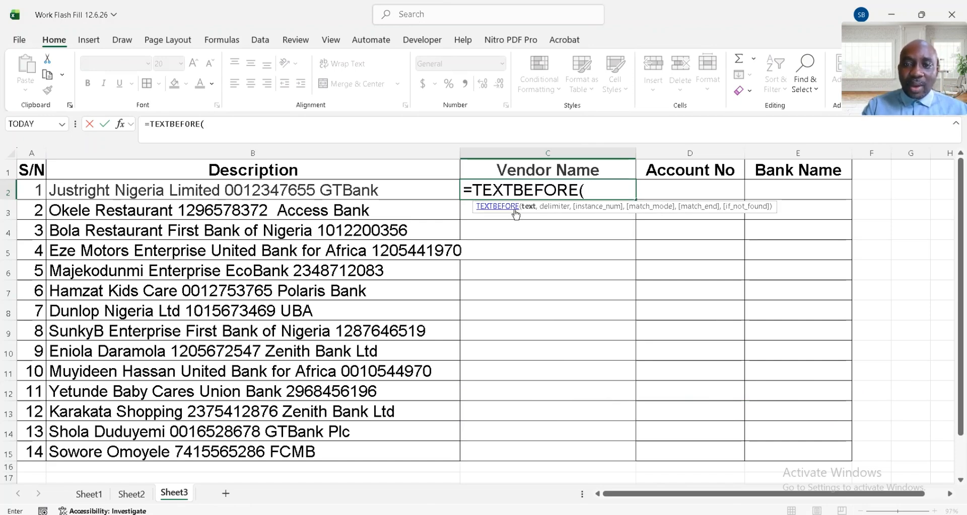
{"action": "left_click", "coordinate": [357, 192]}
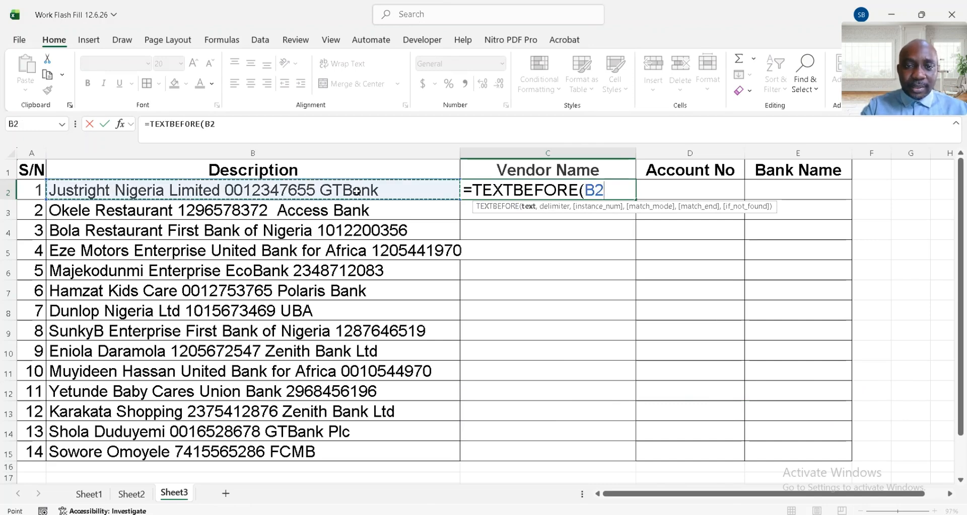
{"action": "type", "text": ","}
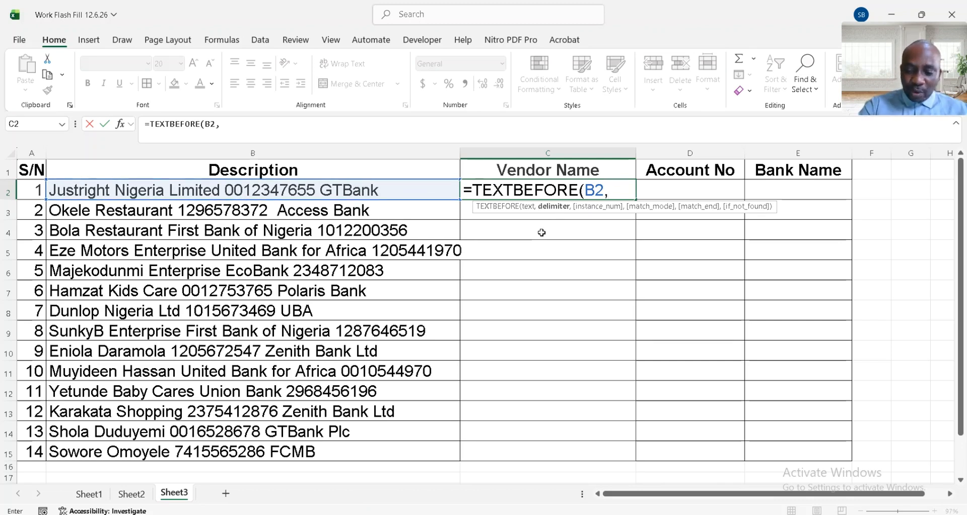
{"action": "type", "text": "\""}
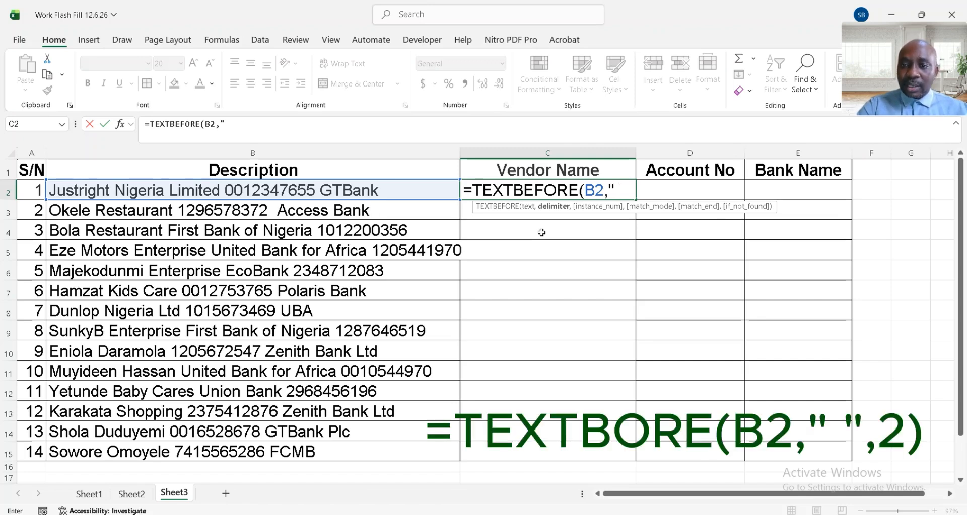
{"action": "type", "text": " \""}
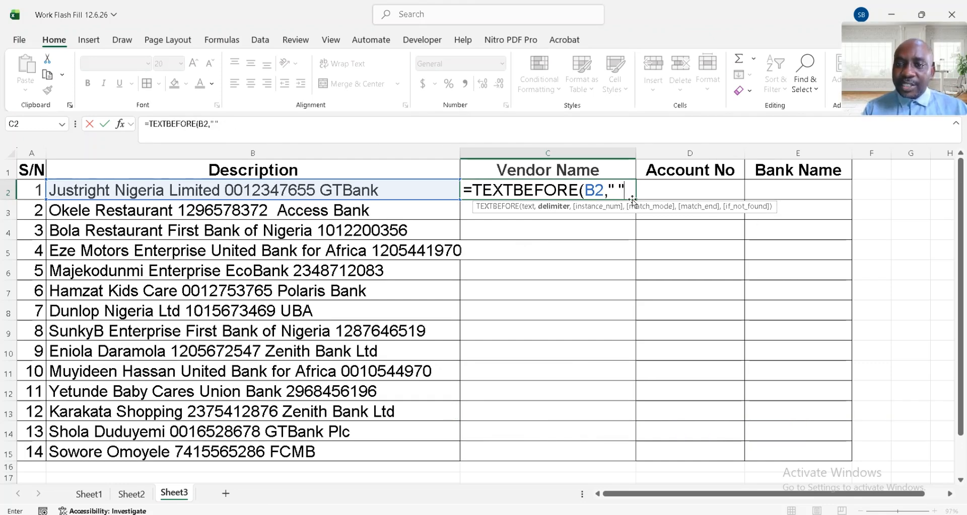
{"action": "type", "text": ","}
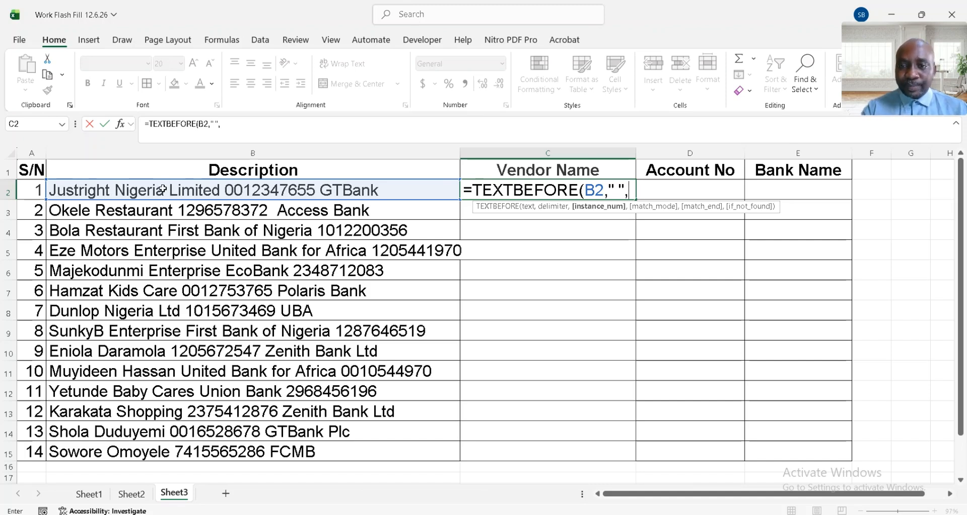
{"action": "type", "text": "2"}
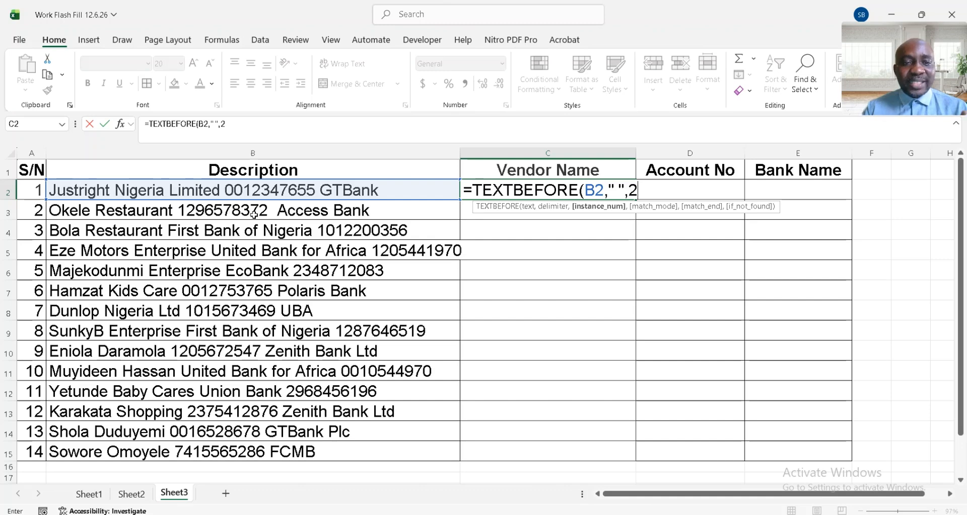
{"action": "type", "text": ")"}
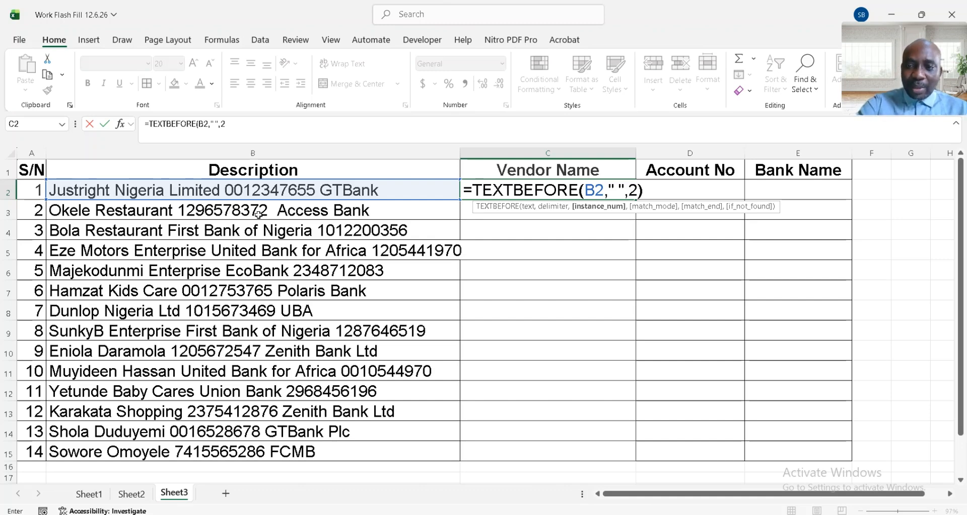
{"action": "key", "text": "Return"}
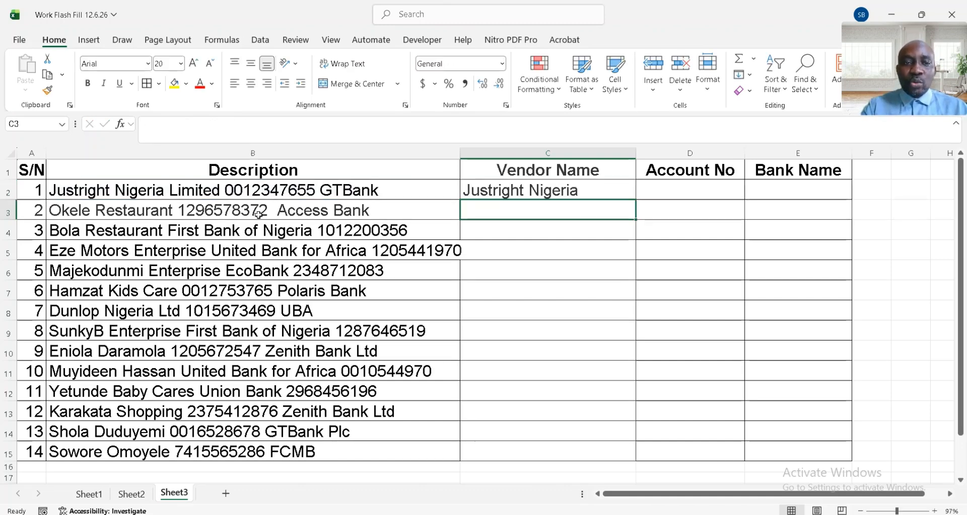
- Change the instance number in the C2 TEXTBEFORE formula to 3
{"action": "left_click", "coordinate": [557, 193]}
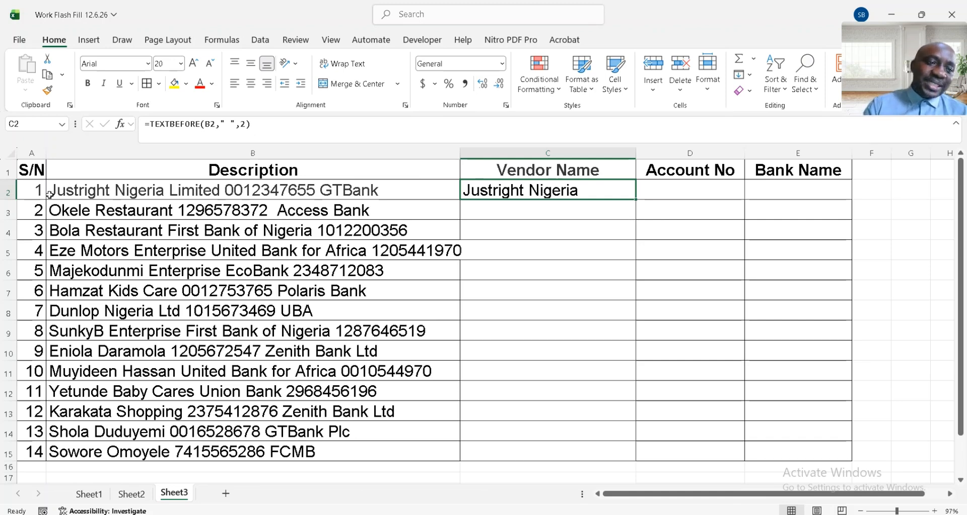
{"action": "left_click", "coordinate": [243, 122]}
{"action": "key", "text": "BackSpace"}
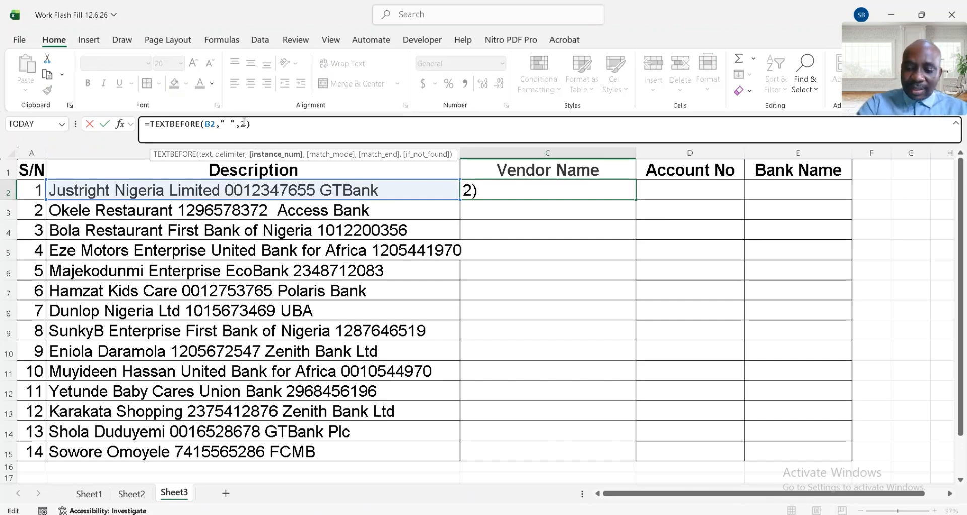
{"action": "type", "text": "3"}
{"action": "key", "text": "Return"}
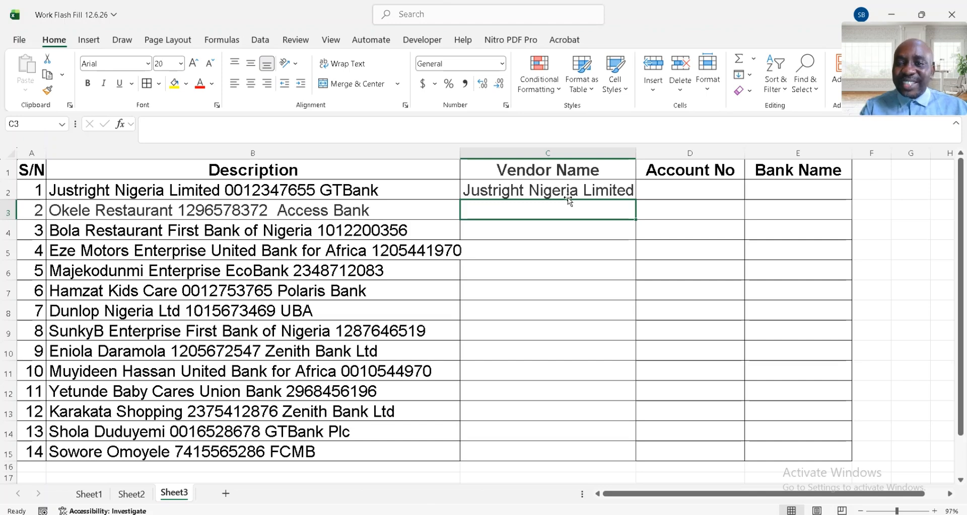
- Fill the C2 formula down the Vendor Name column to C15
{"action": "left_click", "coordinate": [587, 196]}
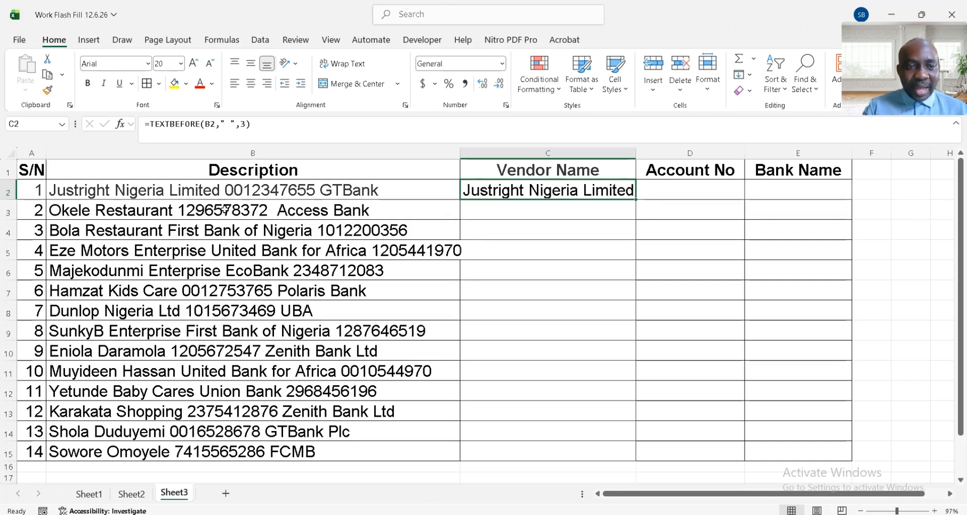
{"action": "double_click", "coordinate": [636, 200]}
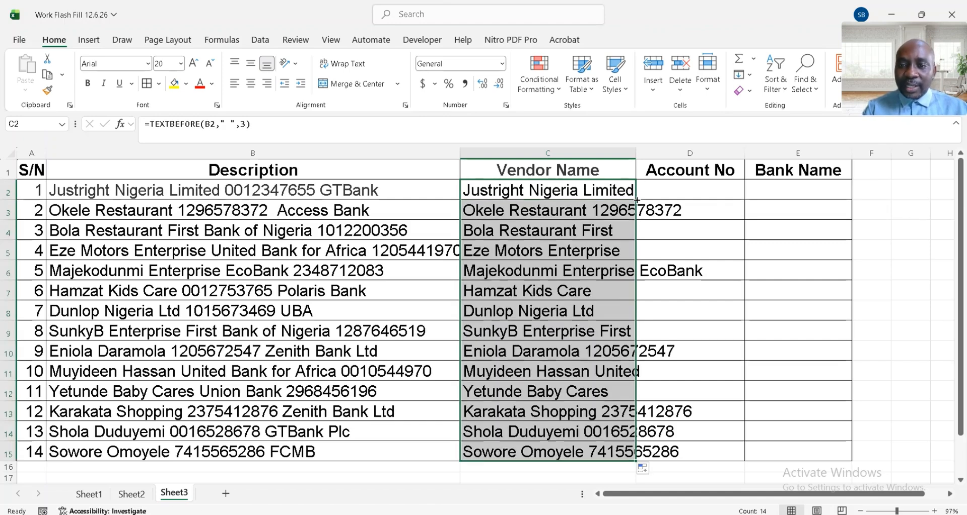
{"action": "double_click", "coordinate": [636, 152]}
{"action": "left_click", "coordinate": [534, 207]}
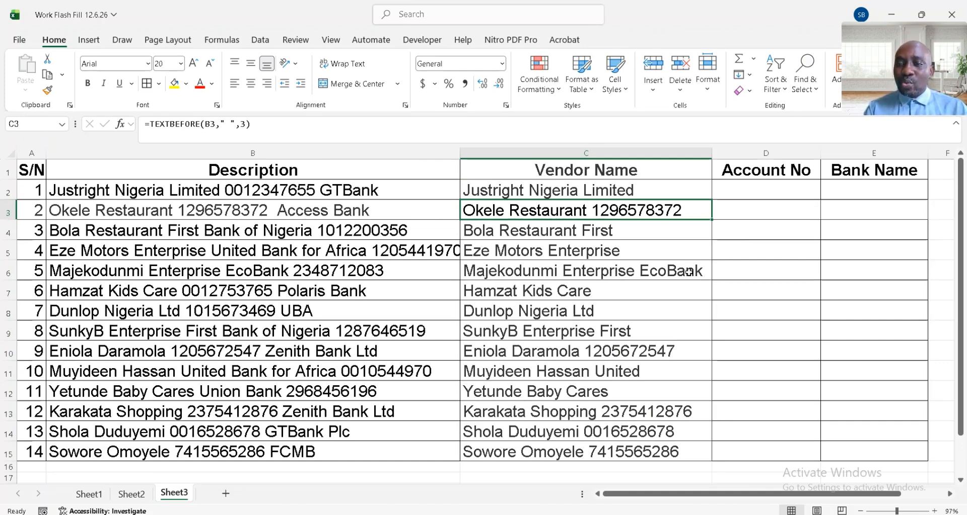
{"action": "key", "text": "ctrl+q"}
- Set the instance number in the C2 TEXTBEFORE formula back to 2
{"action": "left_click", "coordinate": [586, 183]}
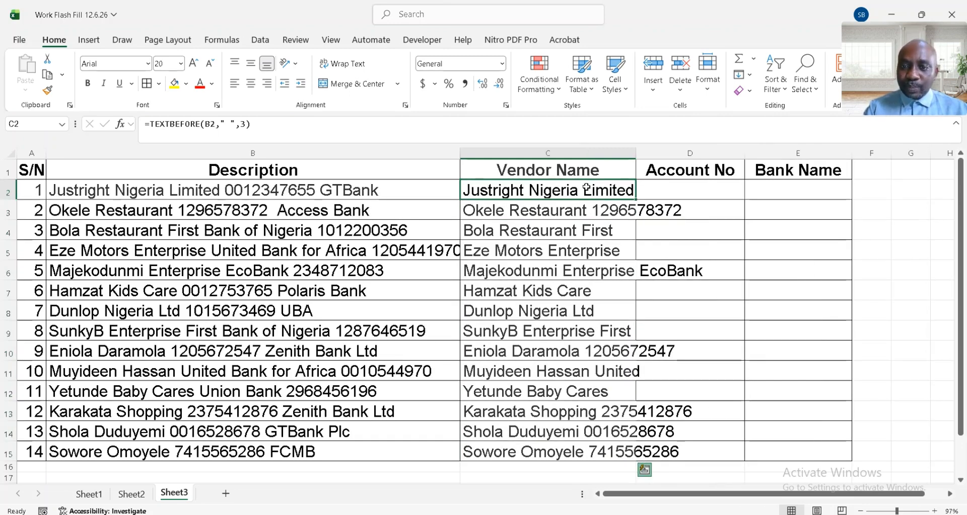
{"action": "left_click", "coordinate": [247, 124]}
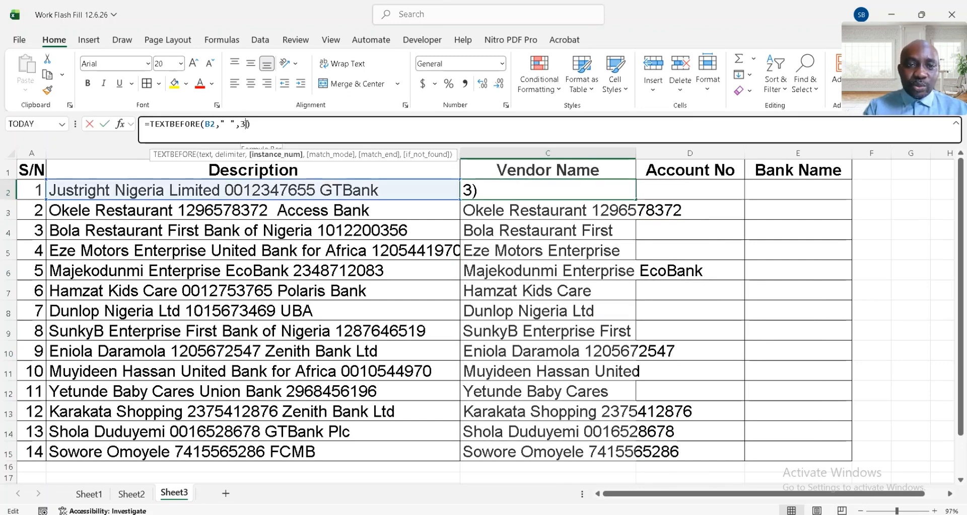
{"action": "key", "text": "BackSpace"}
{"action": "type", "text": "2"}
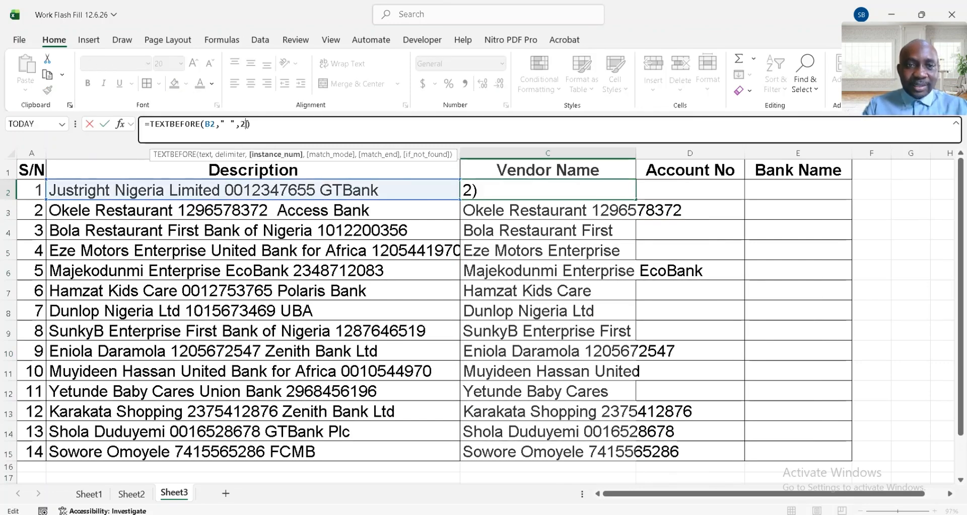
{"action": "key", "text": "Return"}
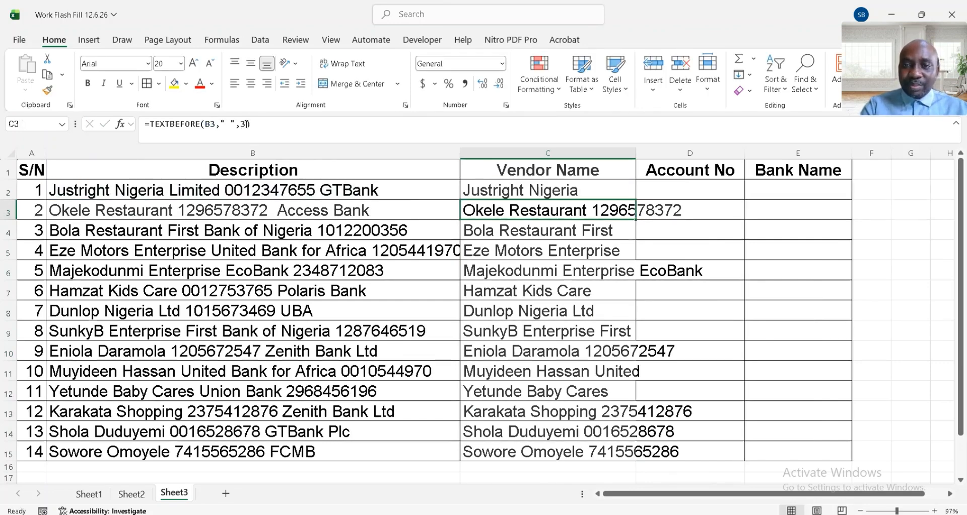
- Refill C3:C15 with the revised formula from C2 and widen the Vendor Name column slightly
{"action": "left_click", "coordinate": [620, 189]}
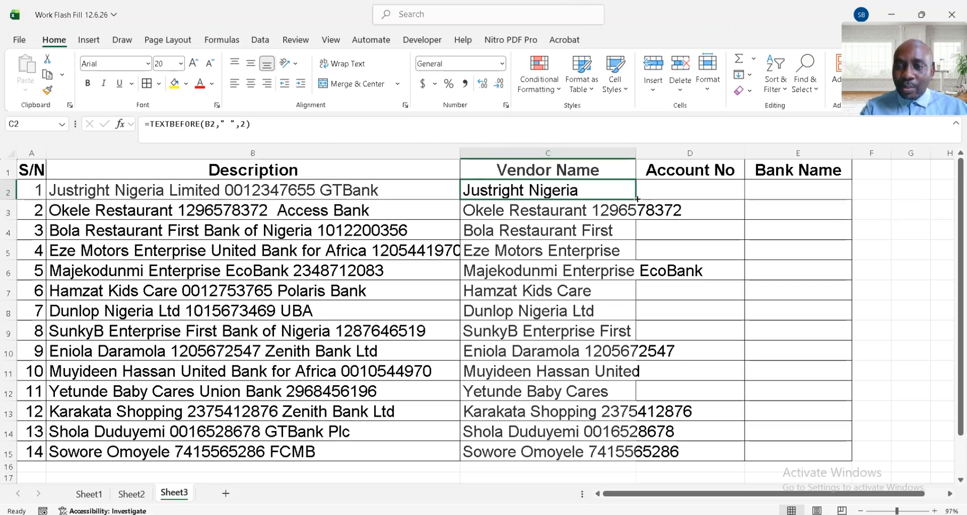
{"action": "double_click", "coordinate": [635, 199]}
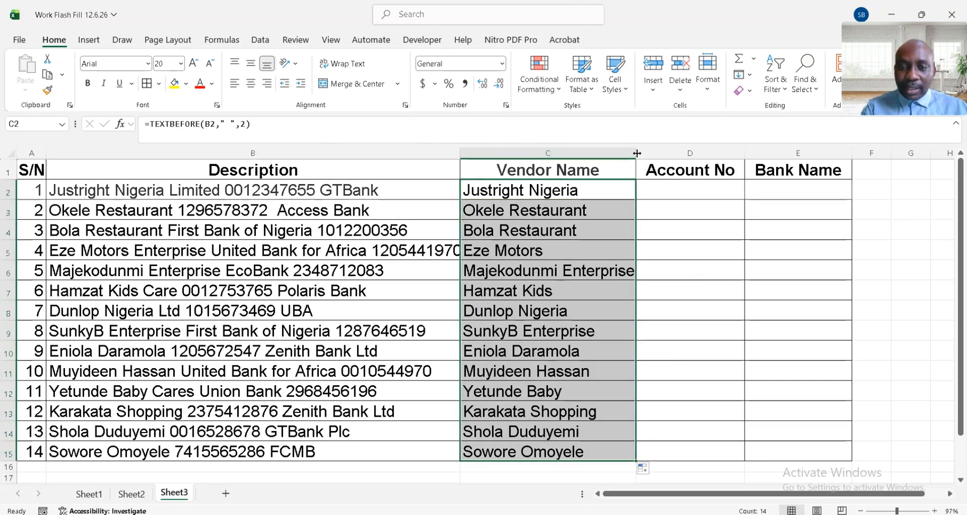
{"action": "left_click_drag", "start_coordinate": [636, 153], "coordinate": [659, 153]}
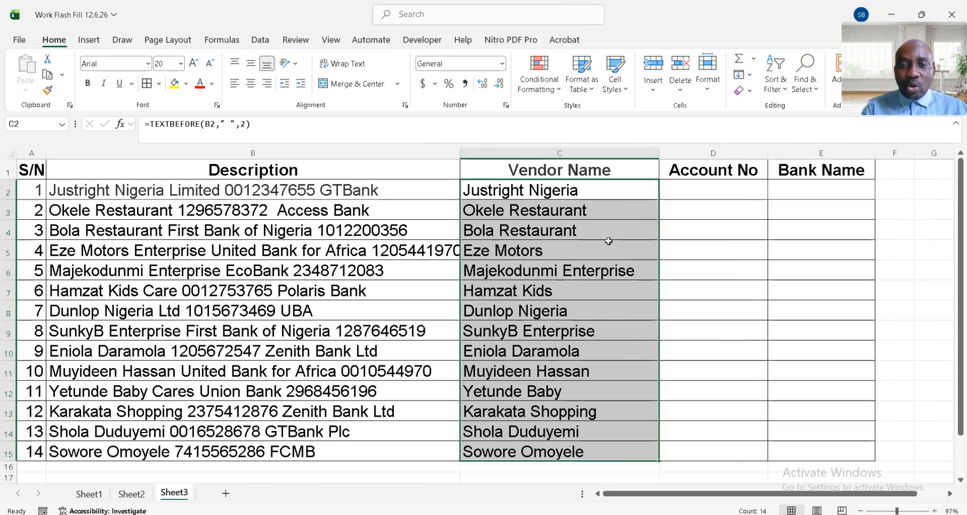
{"action": "left_click", "coordinate": [599, 273]}
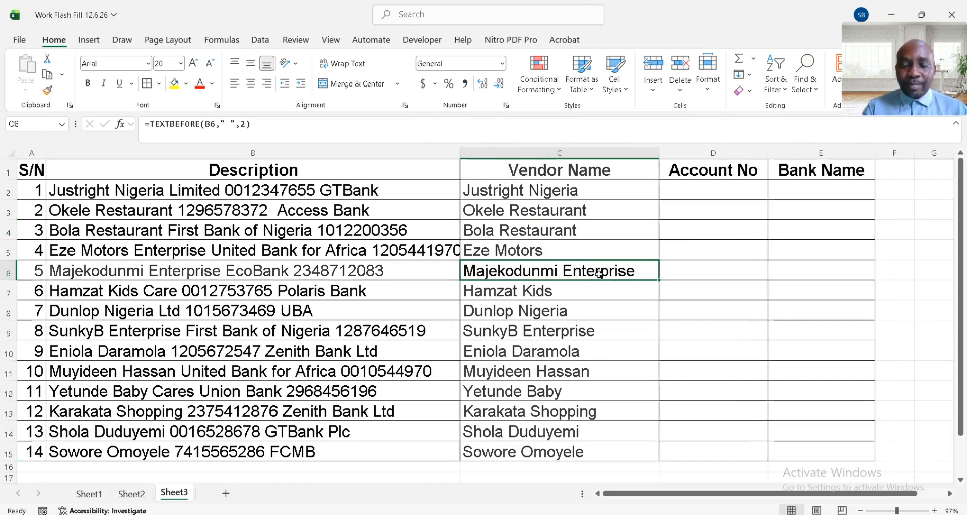
- Enter the formula =REGEXEXTRACT(B2,"\d+") in D2 to extract the first account number from the description
{"action": "left_click", "coordinate": [729, 192]}
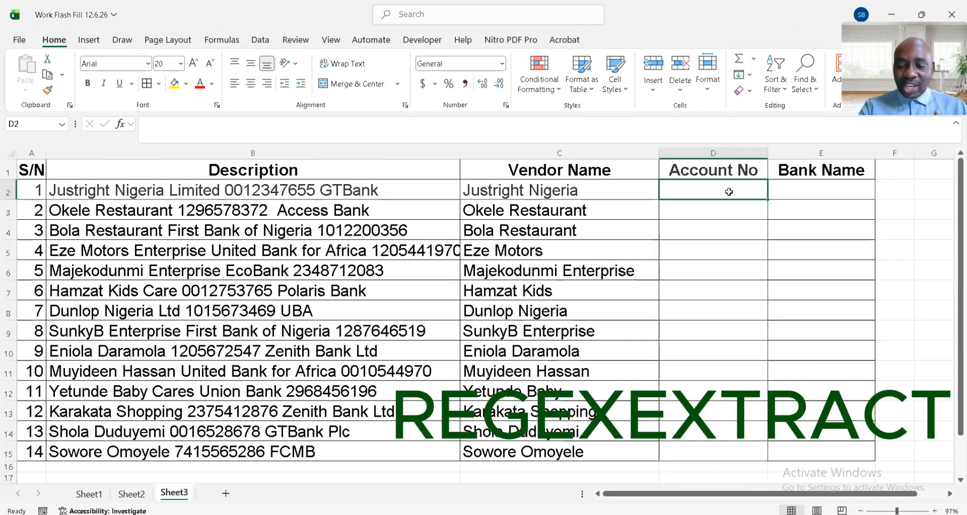
{"action": "type", "text": "=rege"}
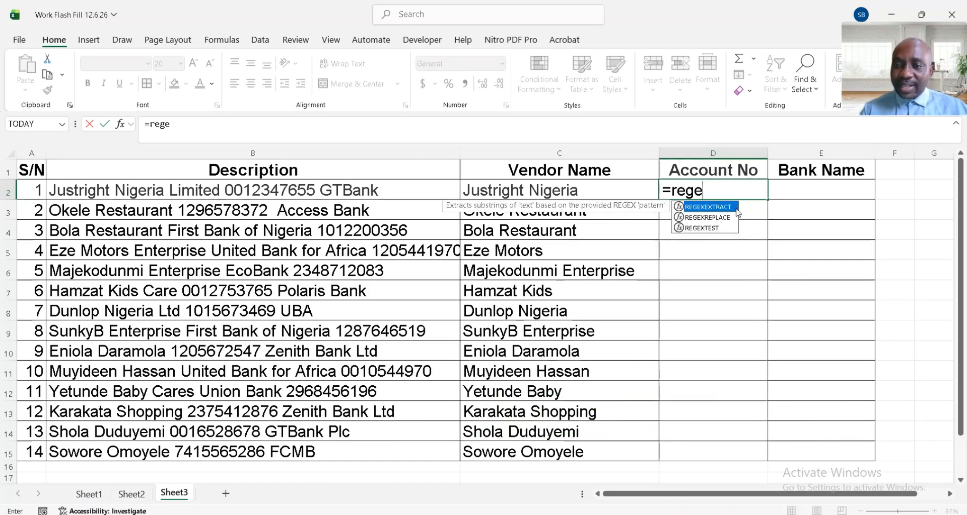
{"action": "double_click", "coordinate": [736, 209]}
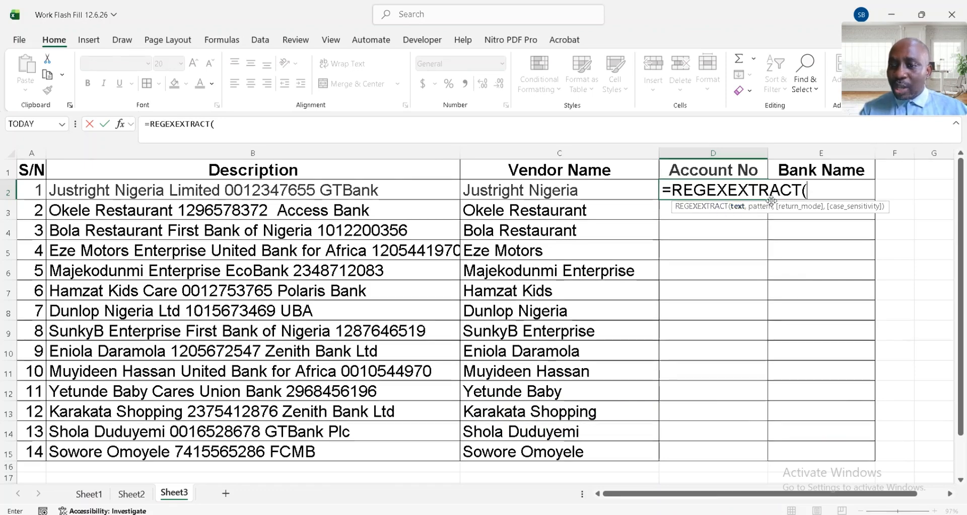
{"action": "left_click", "coordinate": [159, 188]}
{"action": "type", "text": ",\"\\"}
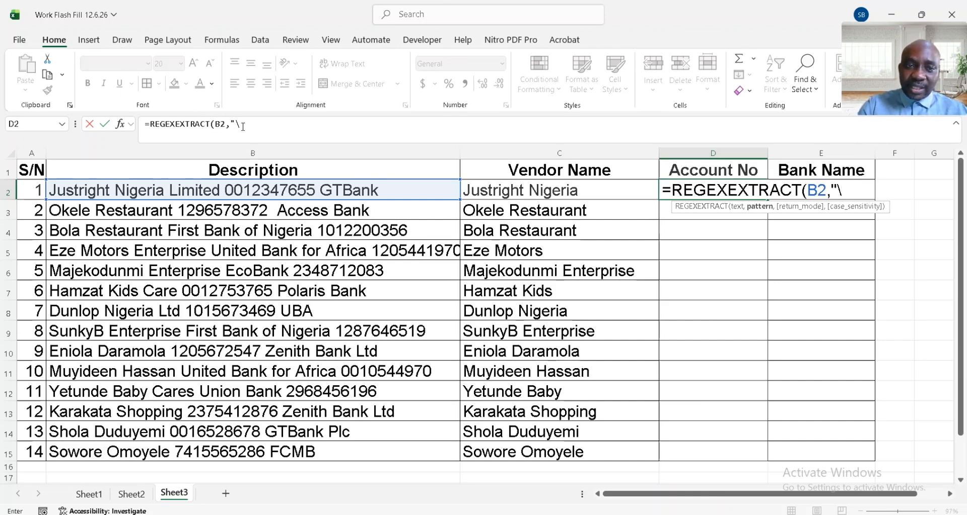
{"action": "type", "text": "d+"}
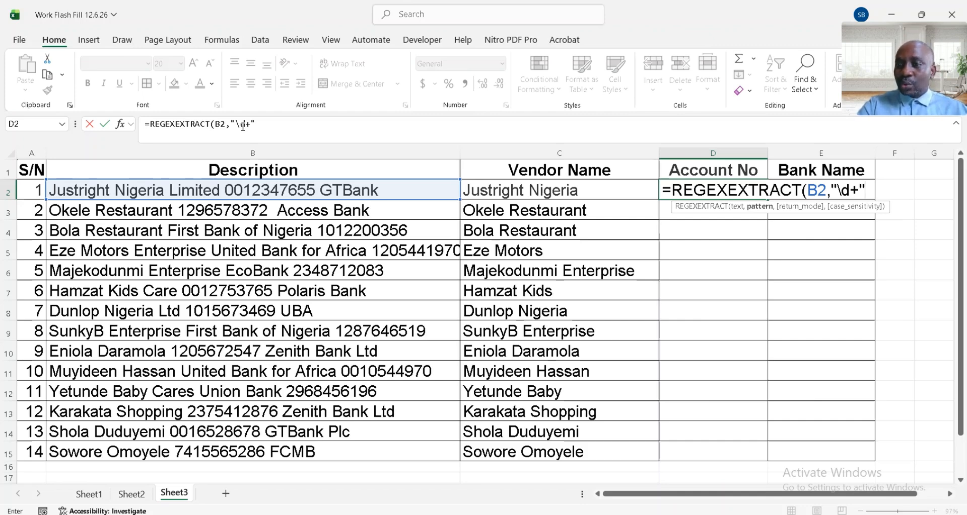
{"action": "type", "text": ")"}
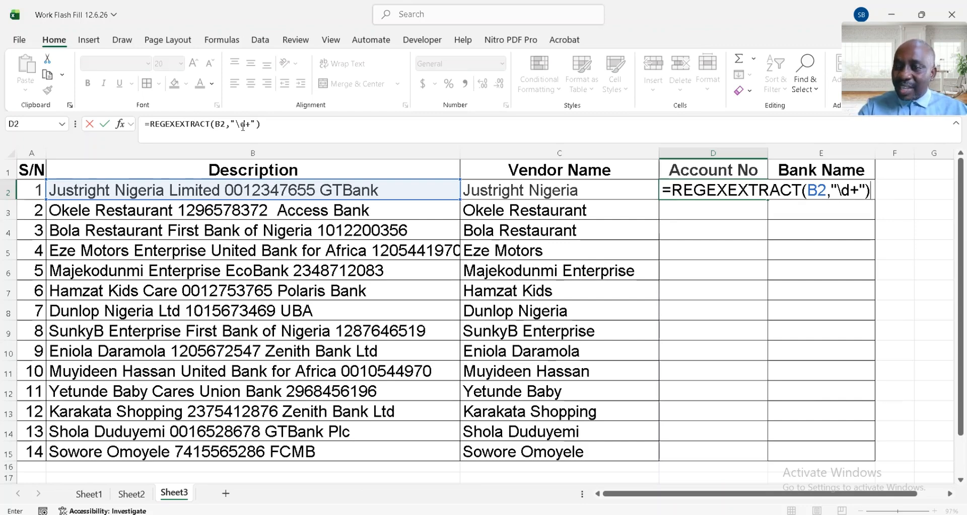
{"action": "key", "text": "Return"}
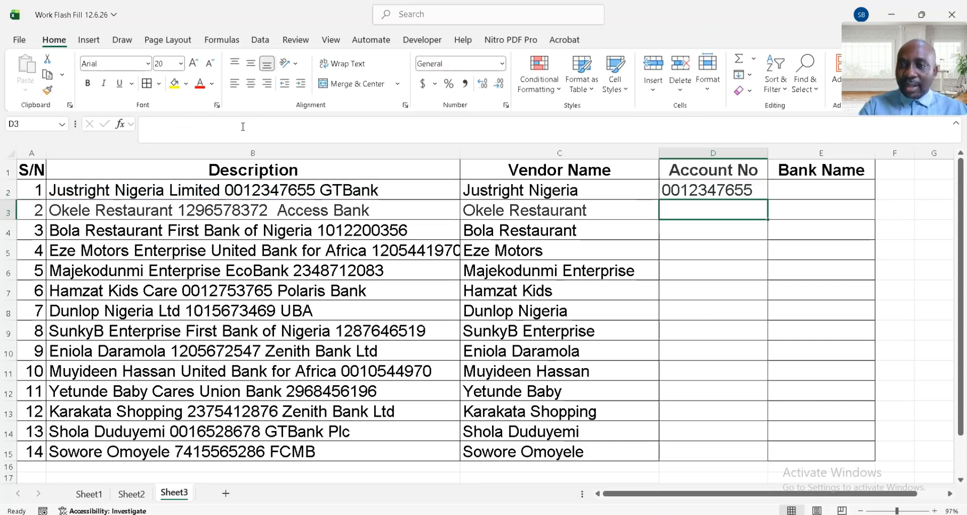
- Fill the D2 REGEXEXTRACT formula down the Account No column to D15 and reselect D2
{"action": "left_click", "coordinate": [741, 185]}
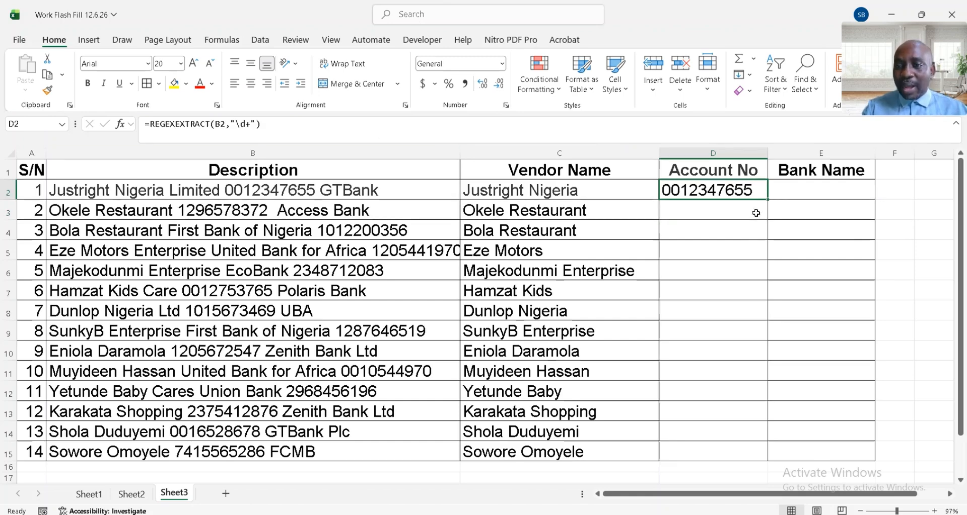
{"action": "double_click", "coordinate": [768, 200]}
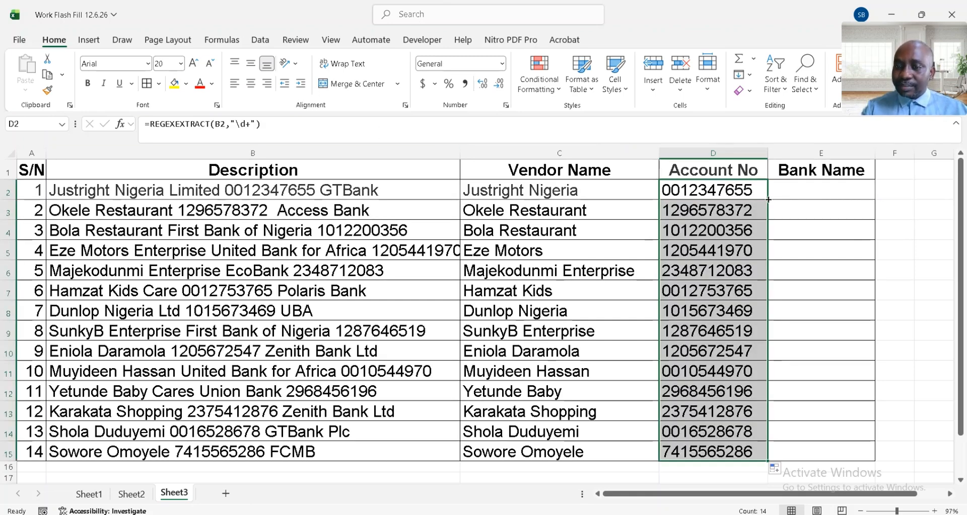
{"action": "left_click", "coordinate": [742, 190]}
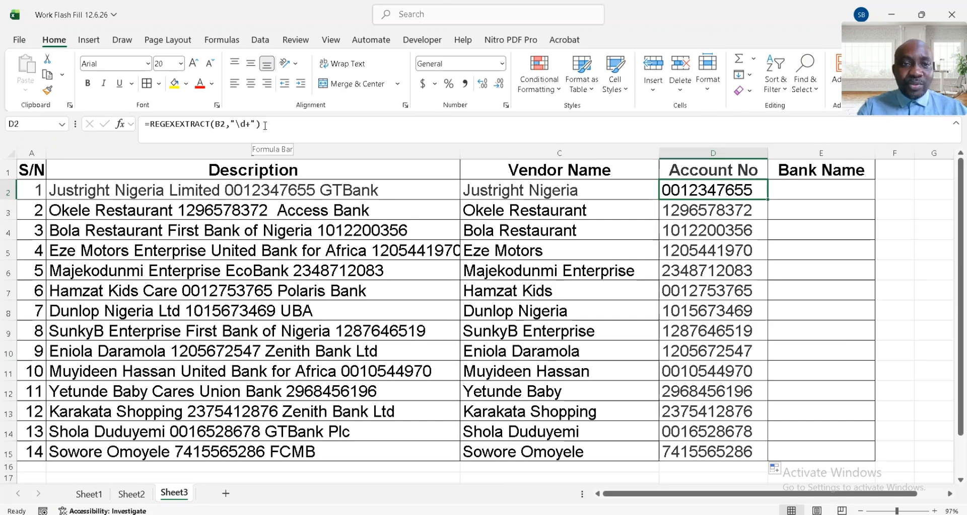
- Switch to ChatGPT in Chrome and send the prompt "generate a pattern to extract numbers from a cell with the use of regexextract"
{"action": "key", "text": "alt+Tab"}
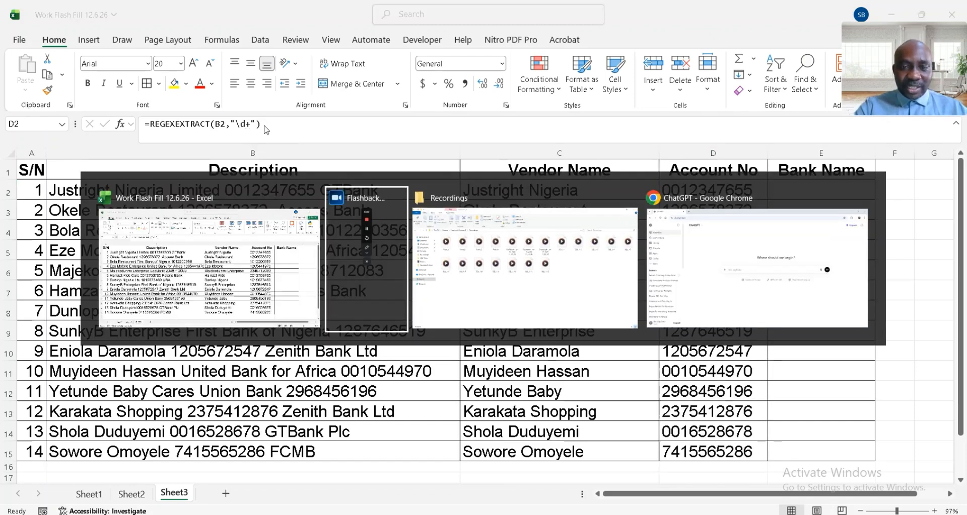
{"action": "key", "text": "alt+Tab"}
{"action": "key", "text": "alt+Tab"}
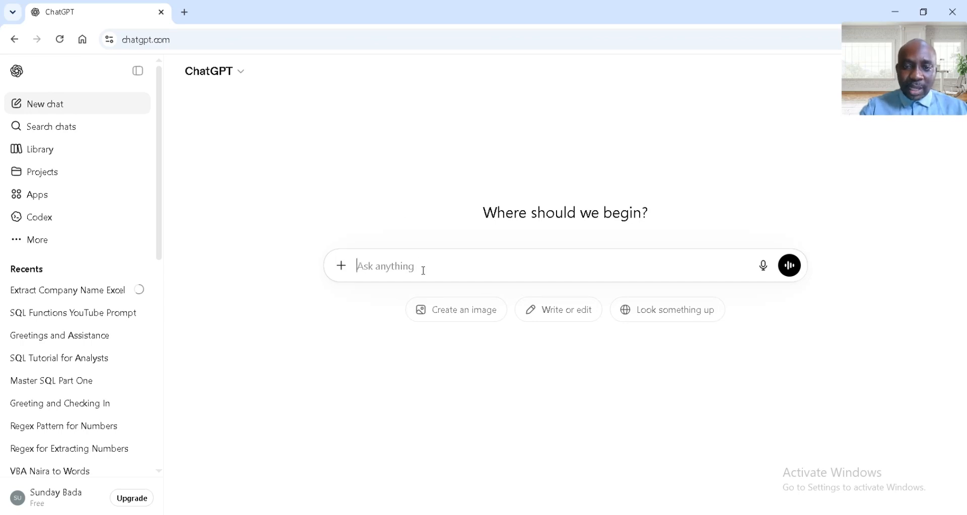
{"action": "type", "text": "gene"}
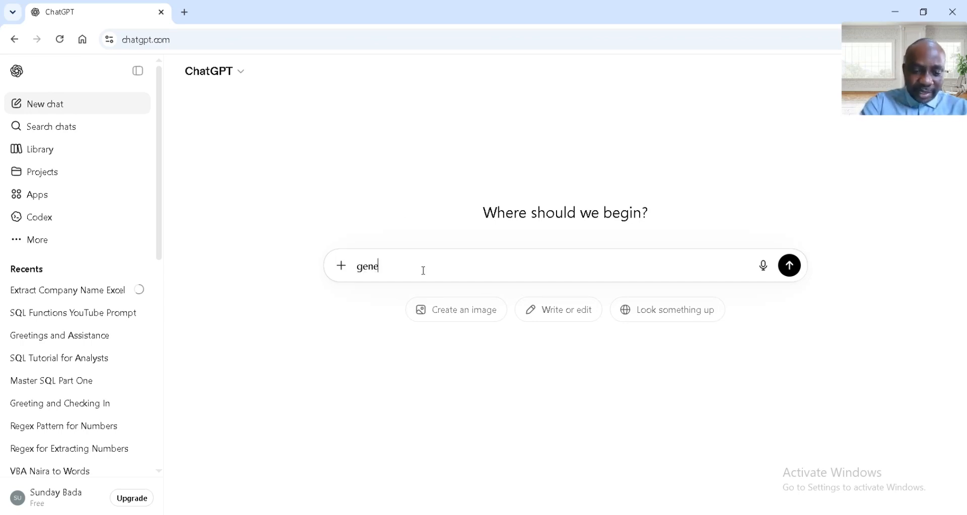
{"action": "type", "text": "rate a"}
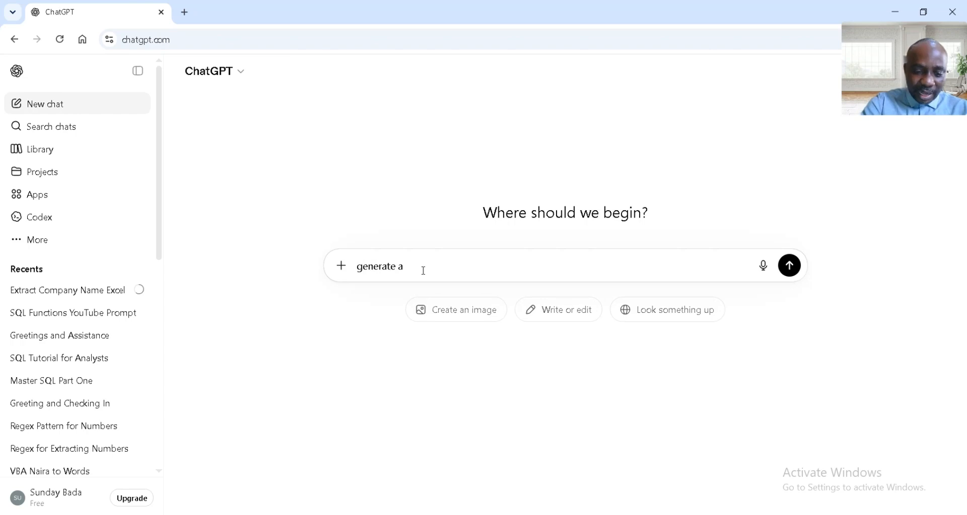
{"action": "type", "text": " patter"}
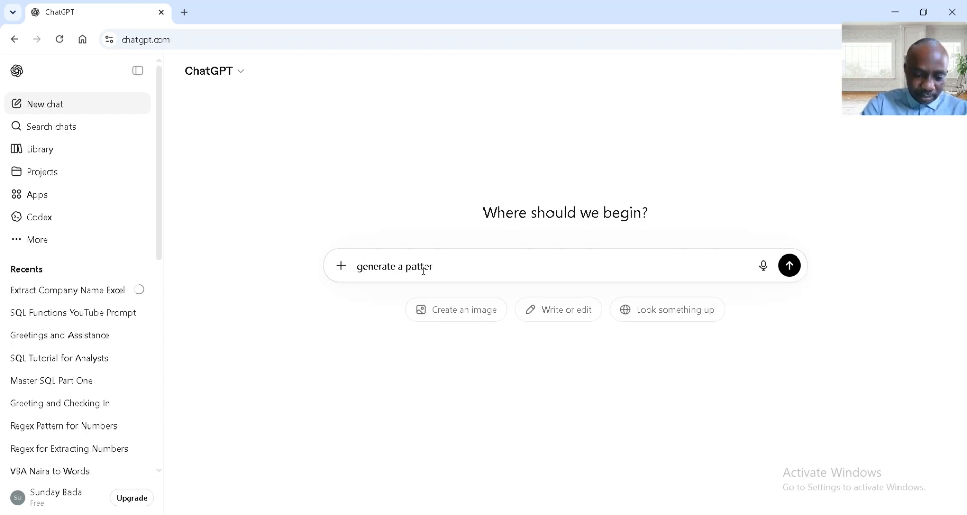
{"action": "type", "text": "n"}
{"action": "scroll", "coordinate": [423, 271], "scroll_direction": "up", "scroll_amount": 5}
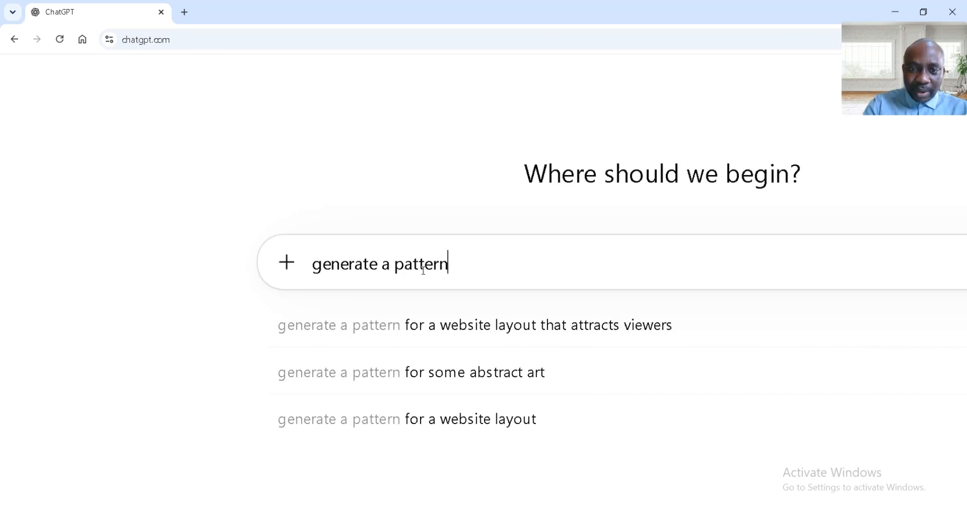
{"action": "type", "text": "to e"}
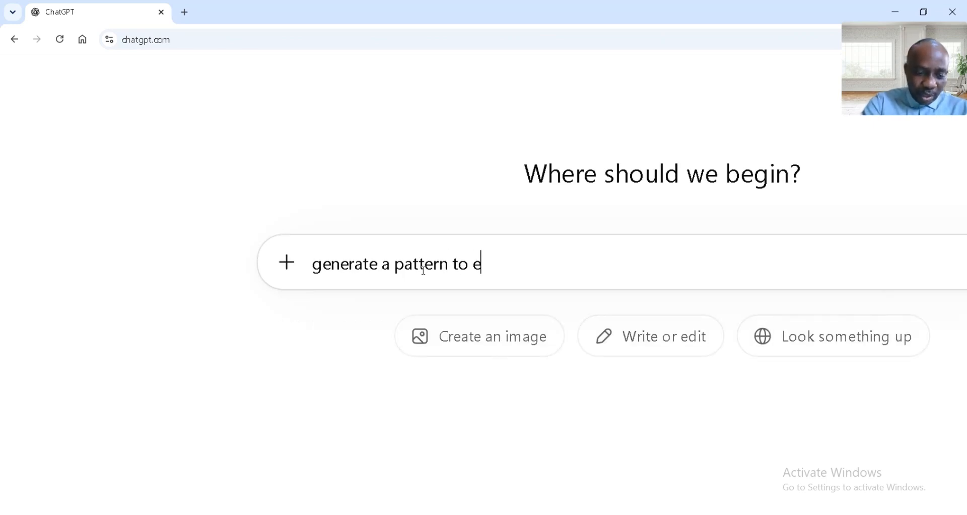
{"action": "type", "text": "xtrac"}
{"action": "key", "text": "BackSpace"}
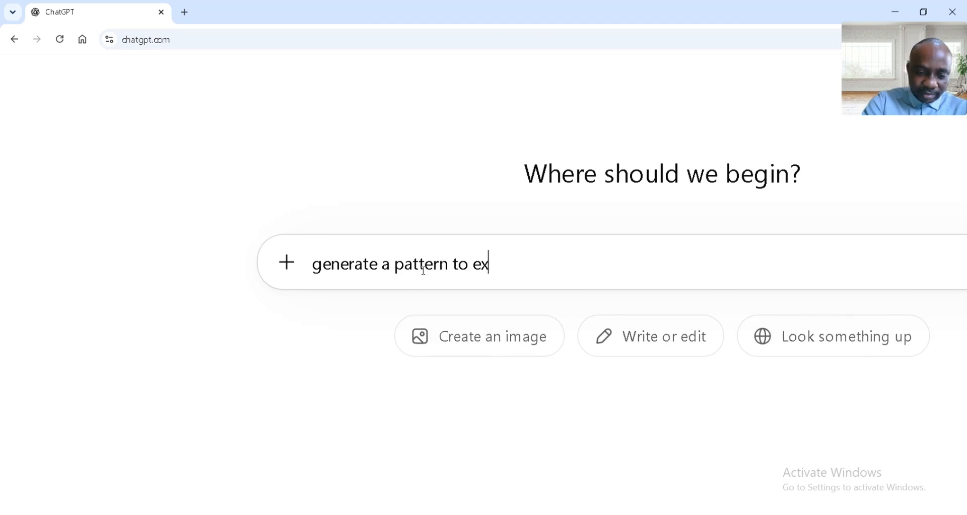
{"action": "type", "text": "tract a"}
{"action": "key", "text": "BackSpace"}
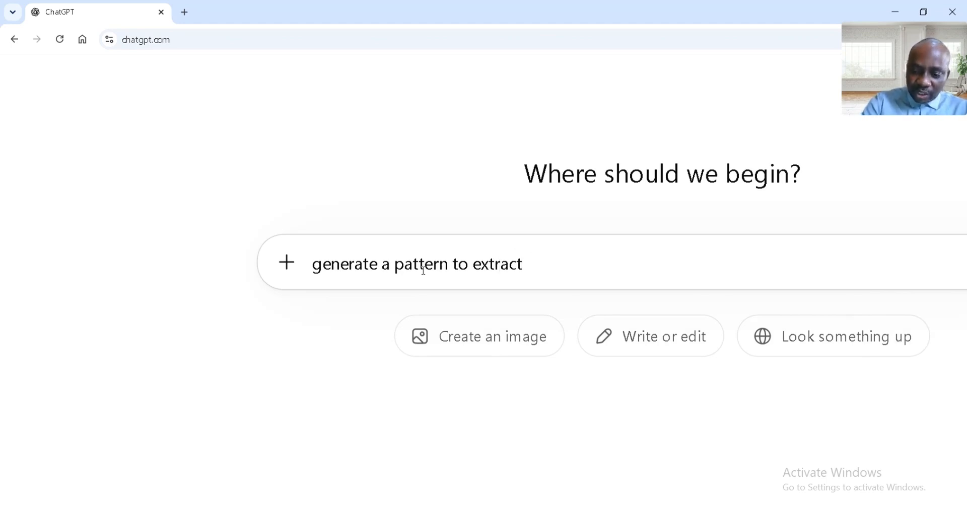
{"action": "type", "text": "numbers"}
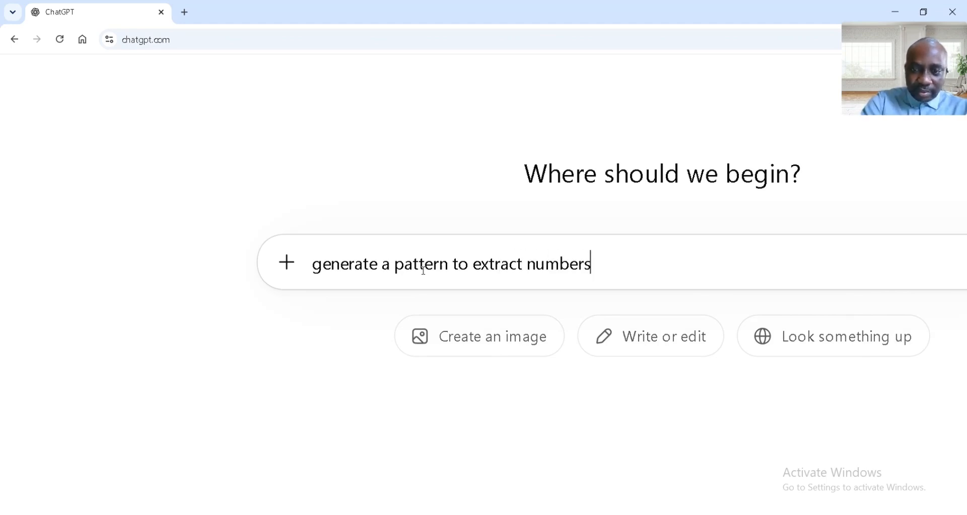
{"action": "type", "text": " from a "}
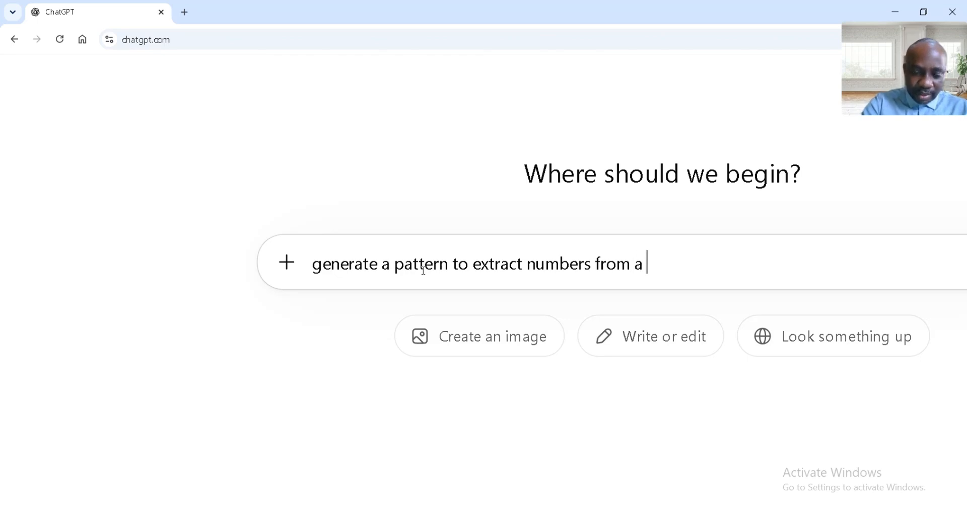
{"action": "type", "text": "cell "}
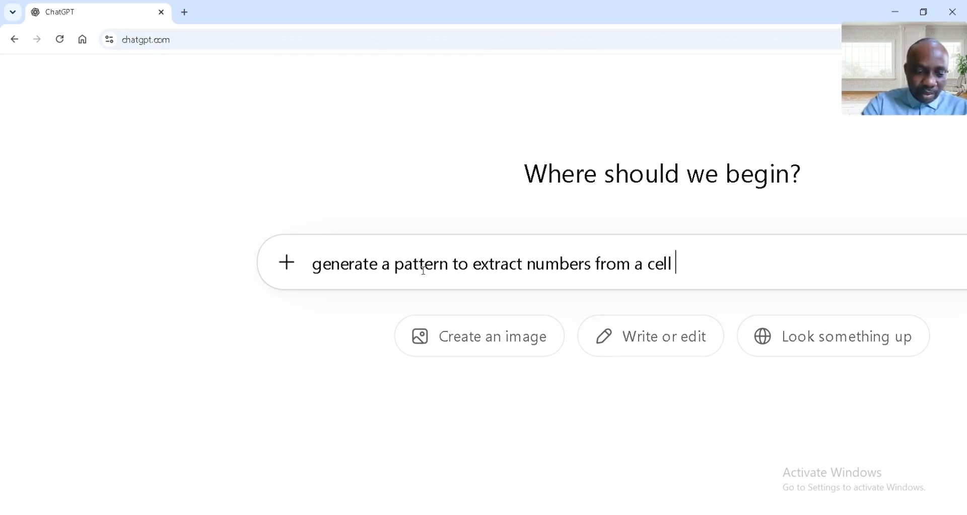
{"action": "type", "text": "with the "}
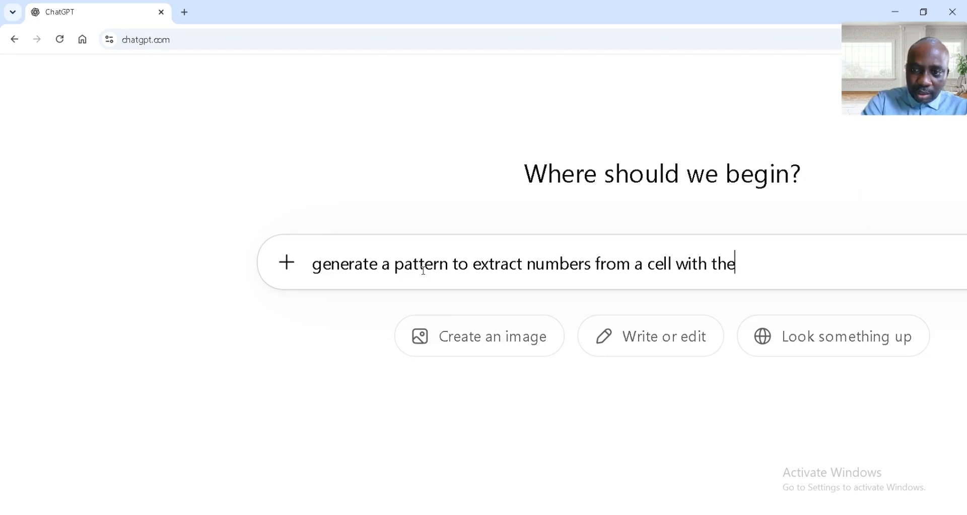
{"action": "type", "text": "use of "}
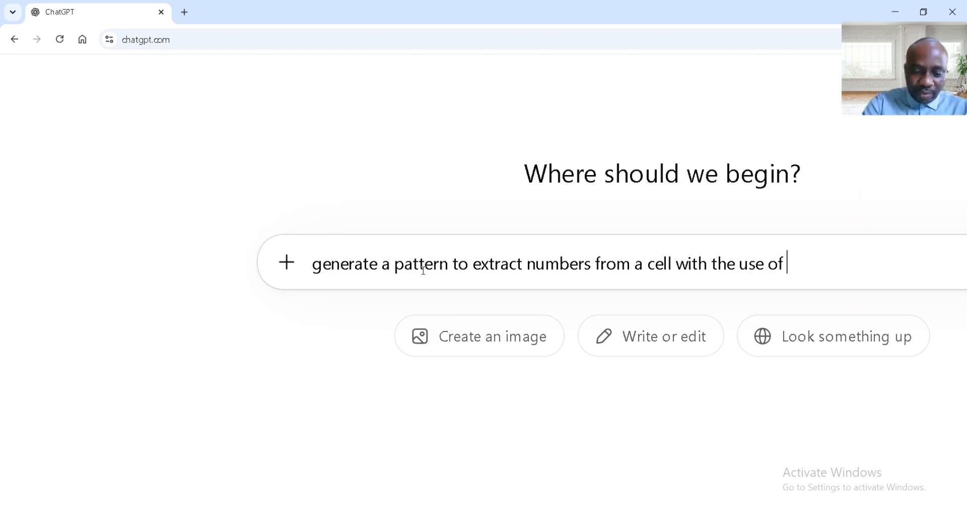
{"action": "type", "text": "regexe"}
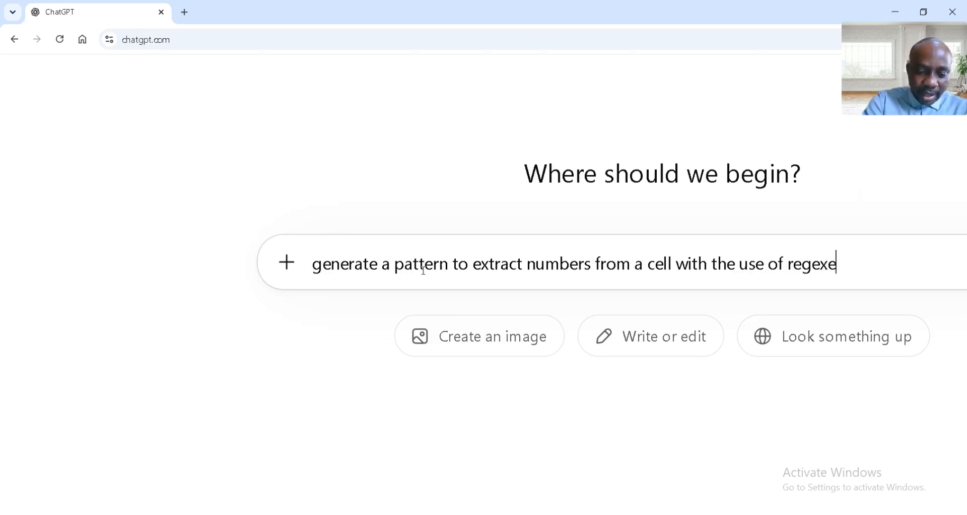
{"action": "type", "text": "xtract"}
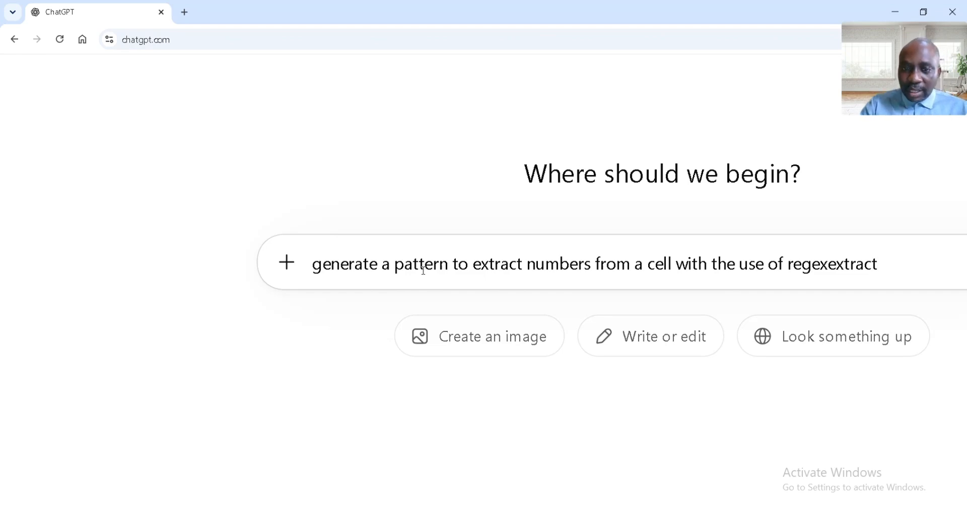
{"action": "key", "text": "Return"}
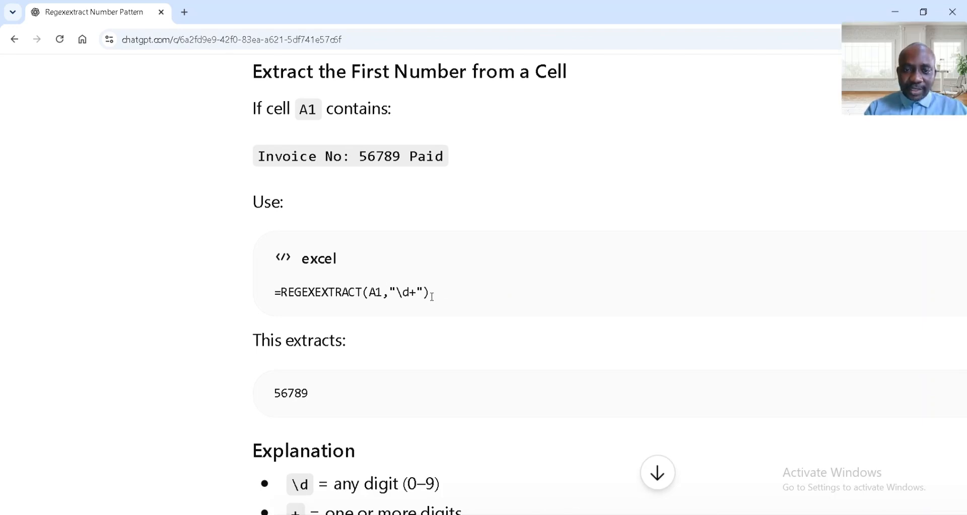
- Highlight the suggested REGEXEXTRACT formula in the reply and switch back to Excel at the first Bank Name cell, E2
{"action": "left_click_drag", "start_coordinate": [432, 294], "coordinate": [285, 292]}
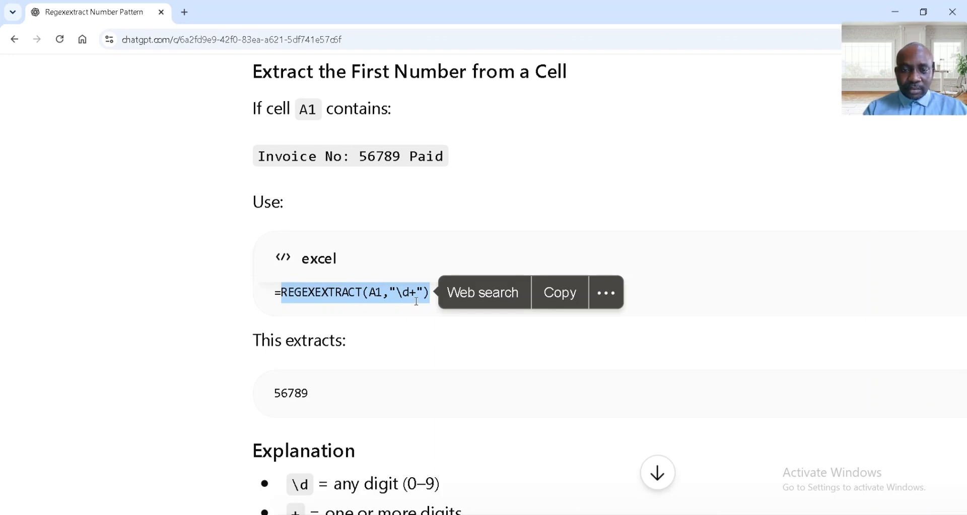
{"action": "key", "text": "alt+Tab"}
{"action": "key", "text": "alt+Tab"}
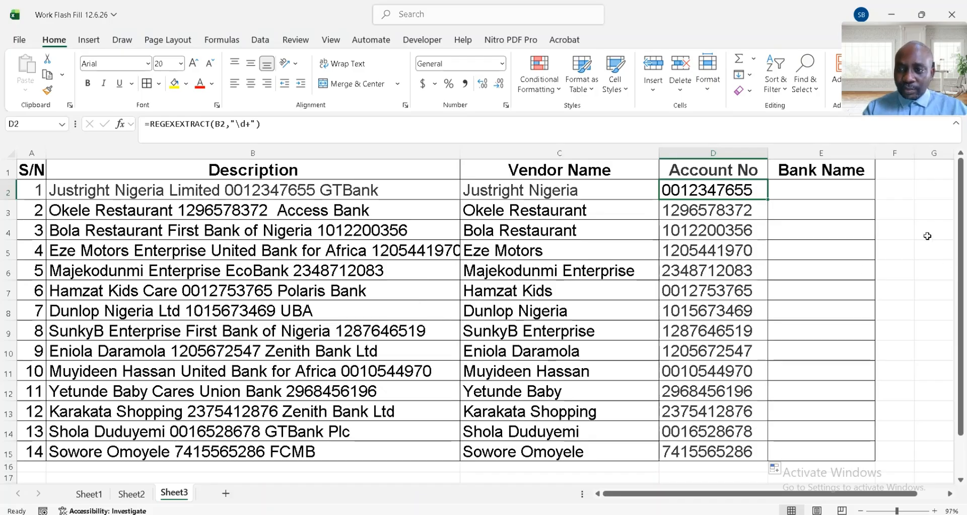
{"action": "left_click", "coordinate": [827, 189]}
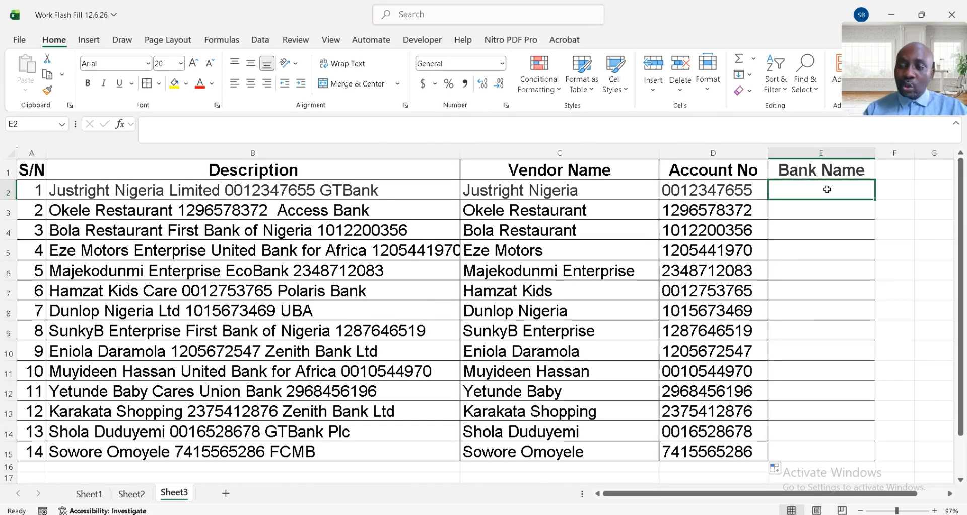
- Switch back to the ChatGPT conversation in Chrome and send the prompt "Generate list of Nigeria Bank name"
{"action": "key", "text": "alt"}
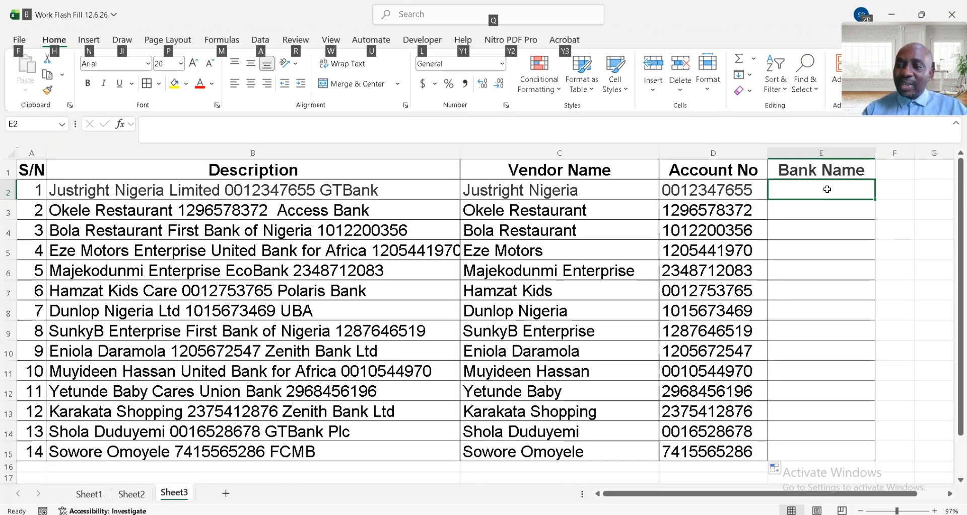
{"action": "key", "text": "alt+Tab"}
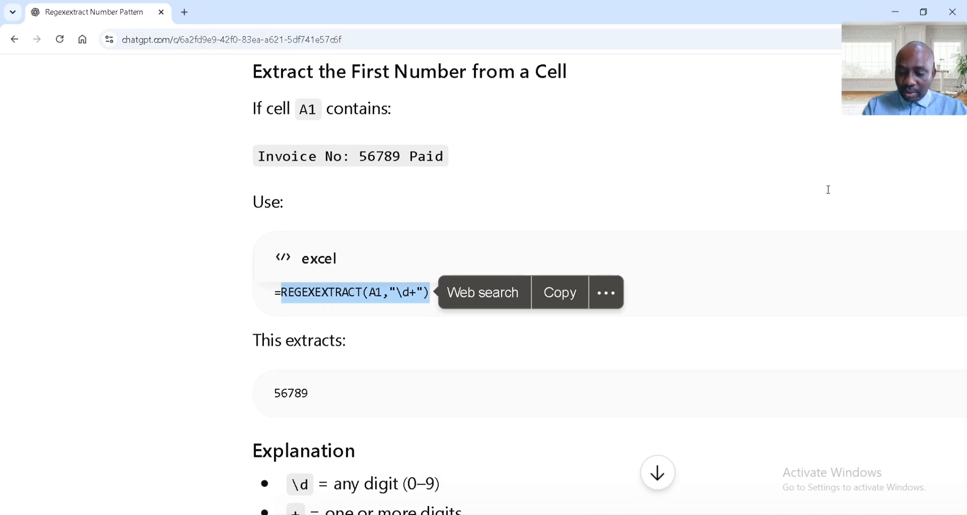
{"action": "scroll", "coordinate": [493, 313], "scroll_direction": "down", "scroll_amount": 5}
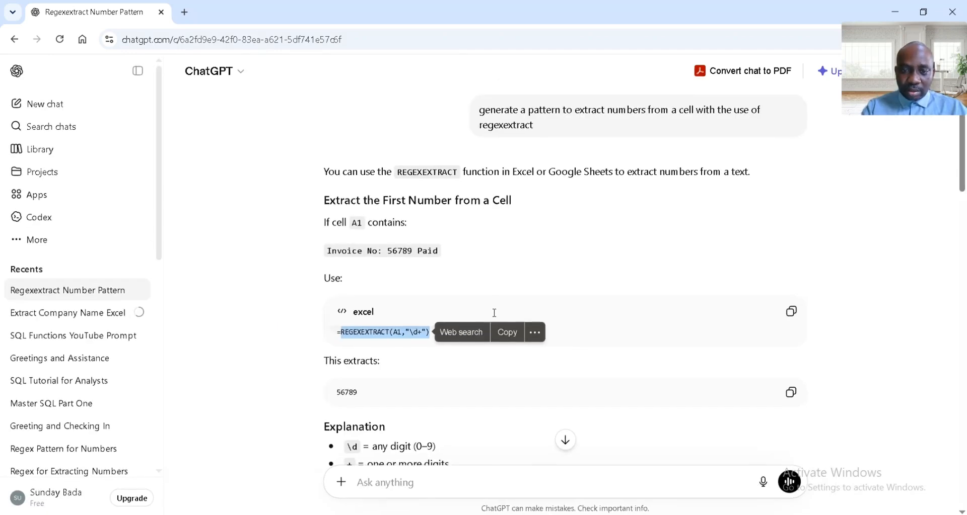
{"action": "scroll", "coordinate": [493, 313], "scroll_direction": "down", "scroll_amount": 3}
{"action": "left_click", "coordinate": [411, 480]}
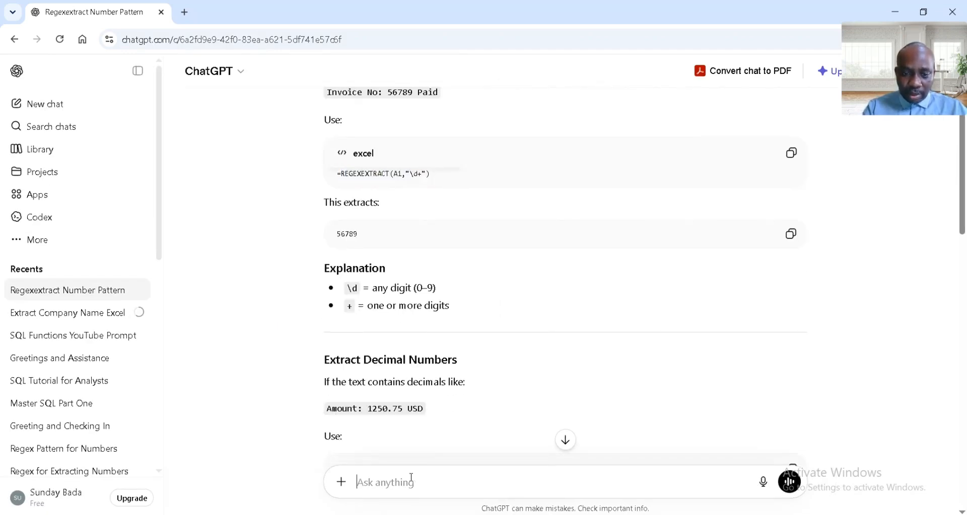
{"action": "scroll", "coordinate": [411, 477], "scroll_direction": "up", "scroll_amount": 3}
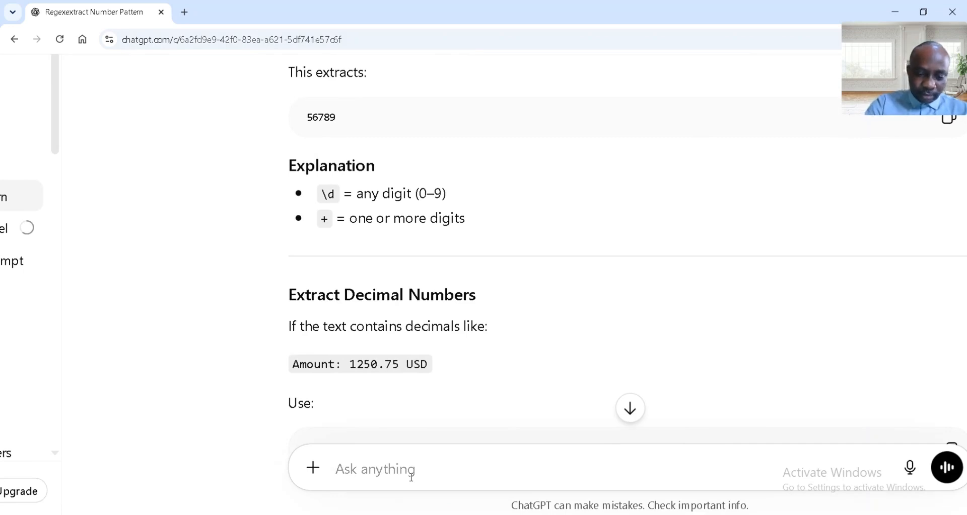
{"action": "type", "text": "Gene"}
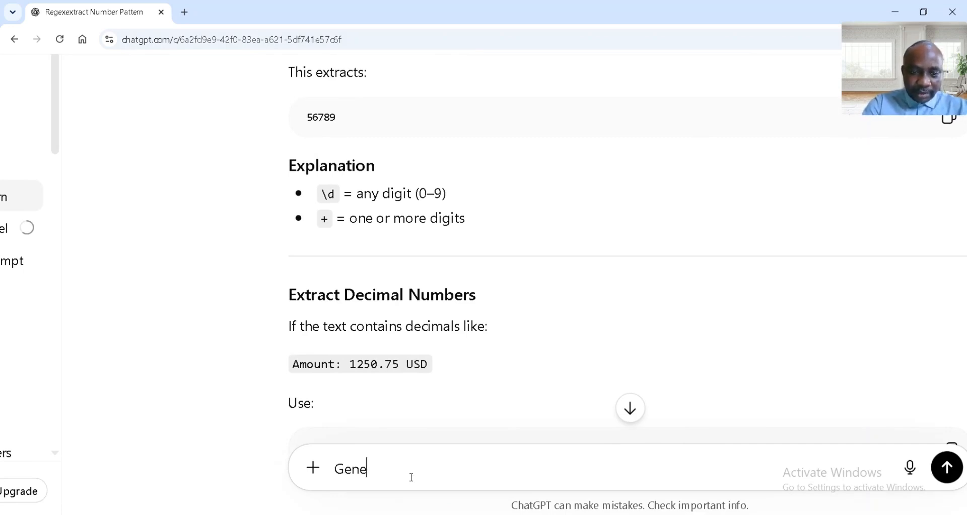
{"action": "type", "text": "rate "}
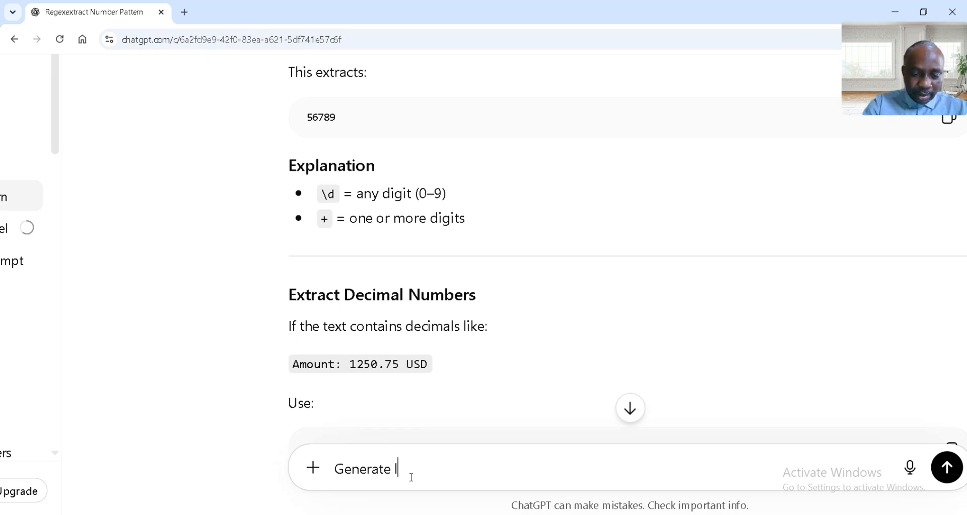
{"action": "type", "text": "list of "}
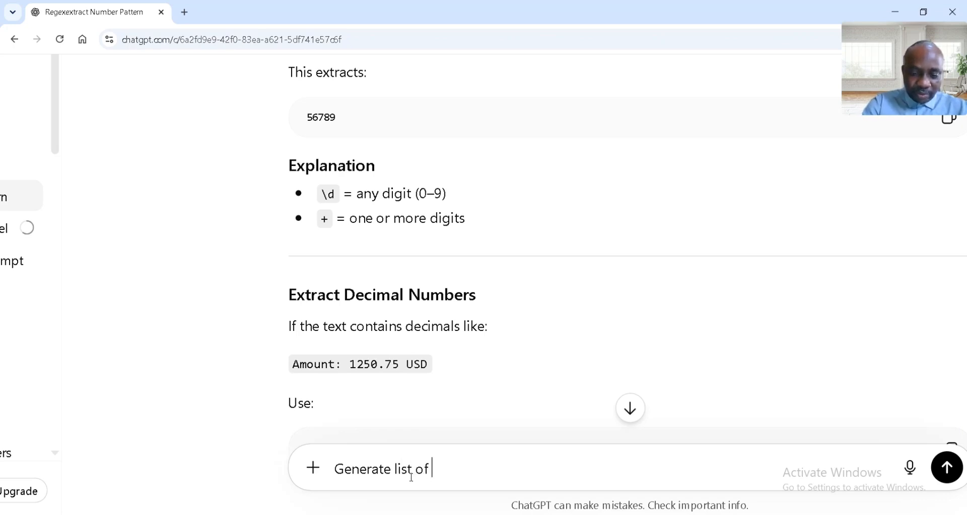
{"action": "type", "text": "Niger"}
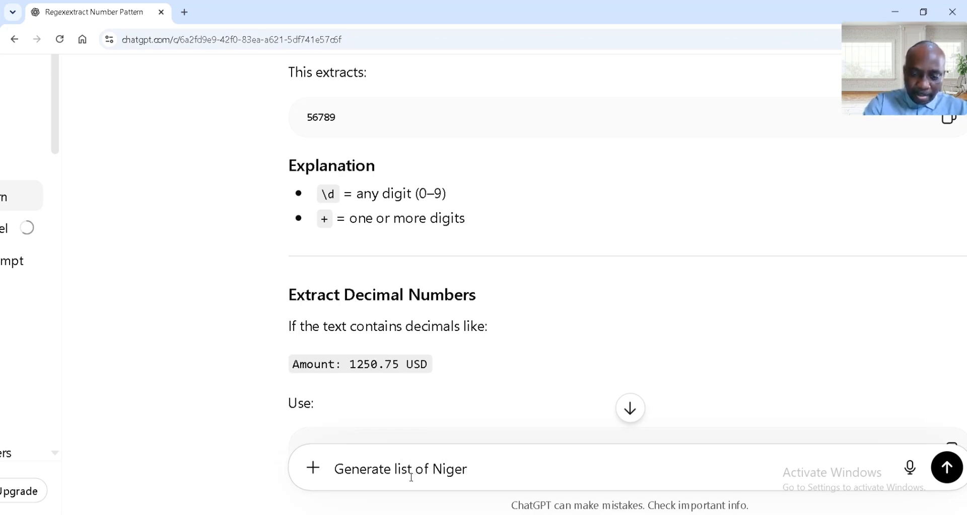
{"action": "type", "text": "ia Bank name"}
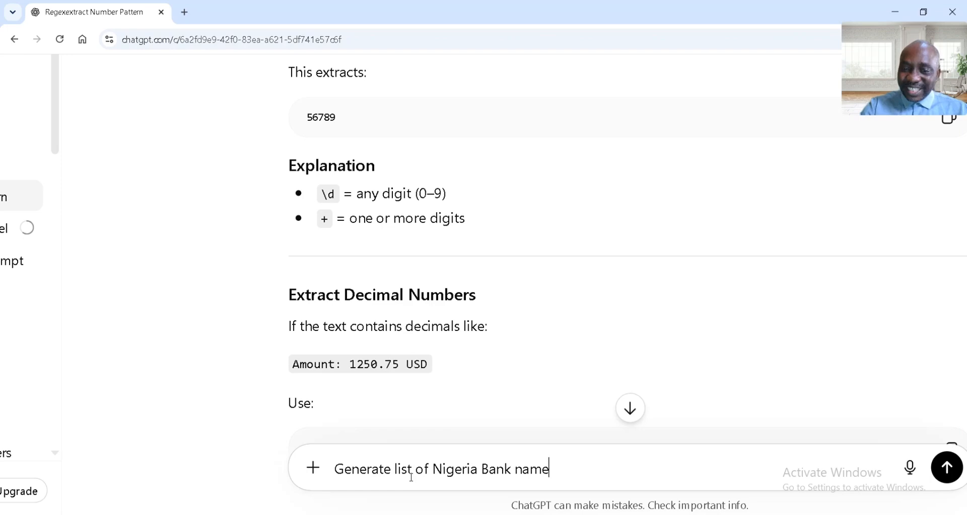
{"action": "key", "text": "Return"}
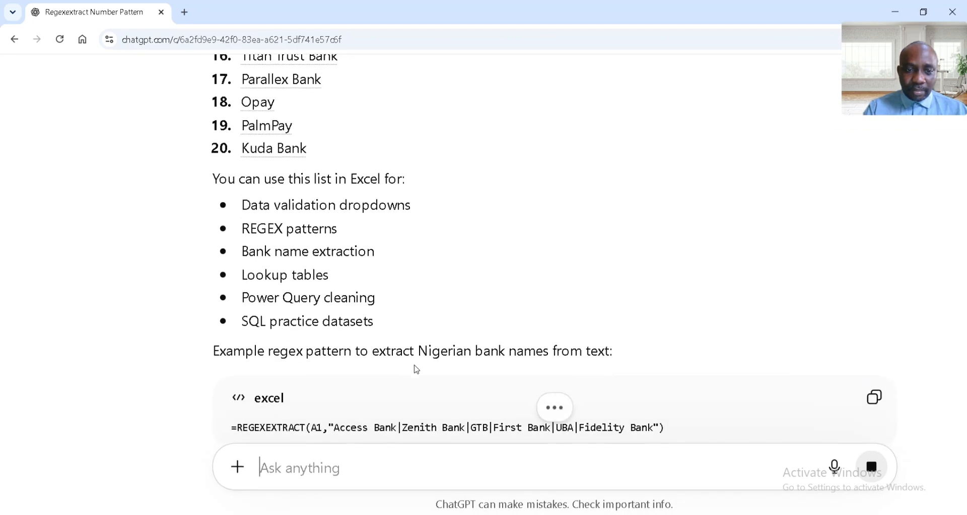
- Copy the numbered bank list, Access Bank Plc to Kuda Bank, from the reply into A1 of a new worksheet in the Excel workbook
{"action": "scroll", "coordinate": [416, 370], "scroll_direction": "up", "scroll_amount": 4}
{"action": "scroll", "coordinate": [415, 370], "scroll_direction": "up", "scroll_amount": 1}
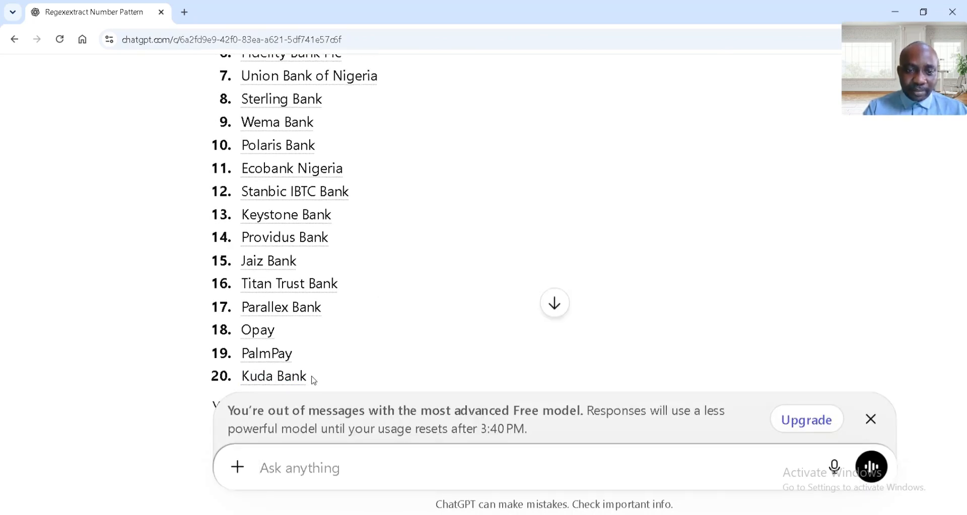
{"action": "left_click_drag", "start_coordinate": [312, 380], "coordinate": [240, 108]}
{"action": "key", "text": "ctrl+c"}
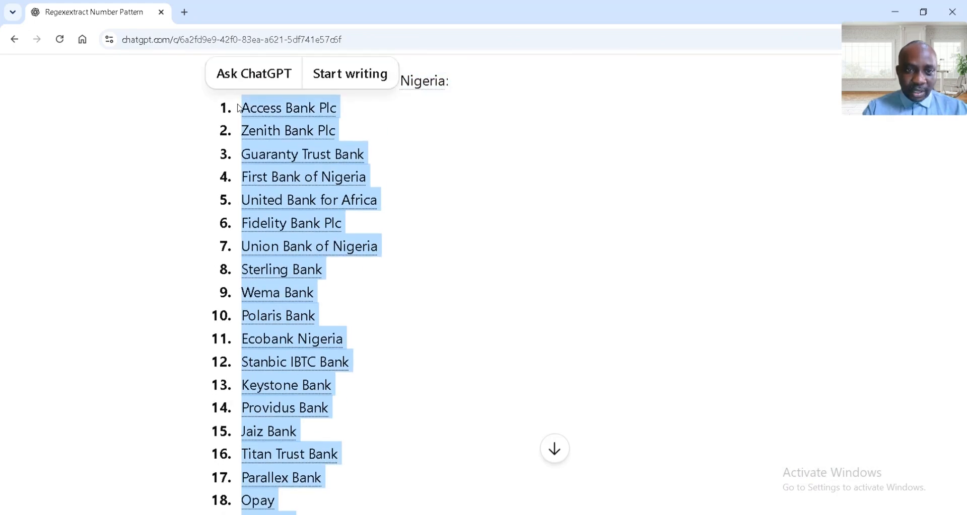
{"action": "key", "text": "alt+Tab"}
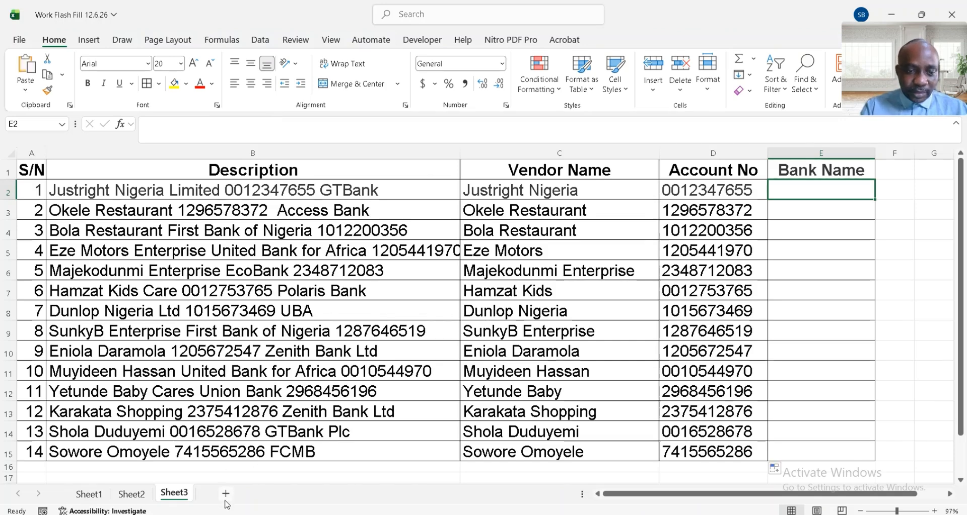
{"action": "left_click", "coordinate": [226, 494]}
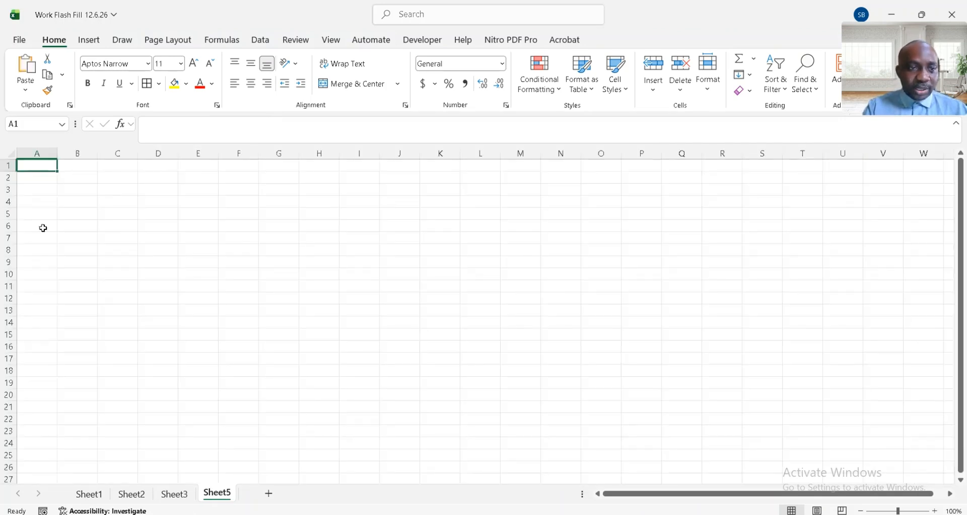
{"action": "key", "text": "ctrl+v"}
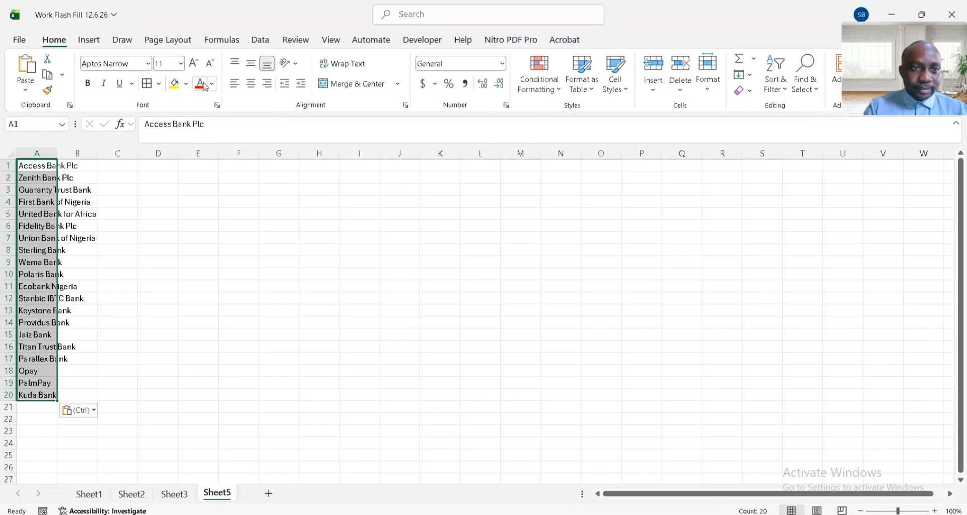
- Enlarge the pasted bank names to font size 24, fitting column A to its text and widening column B
{"action": "left_click", "coordinate": [193, 63]}
{"action": "left_click", "coordinate": [193, 64]}
{"action": "left_click", "coordinate": [194, 64]}
{"action": "left_click", "coordinate": [194, 64]}
{"action": "left_click", "coordinate": [193, 64]}
{"action": "left_click", "coordinate": [194, 64]}
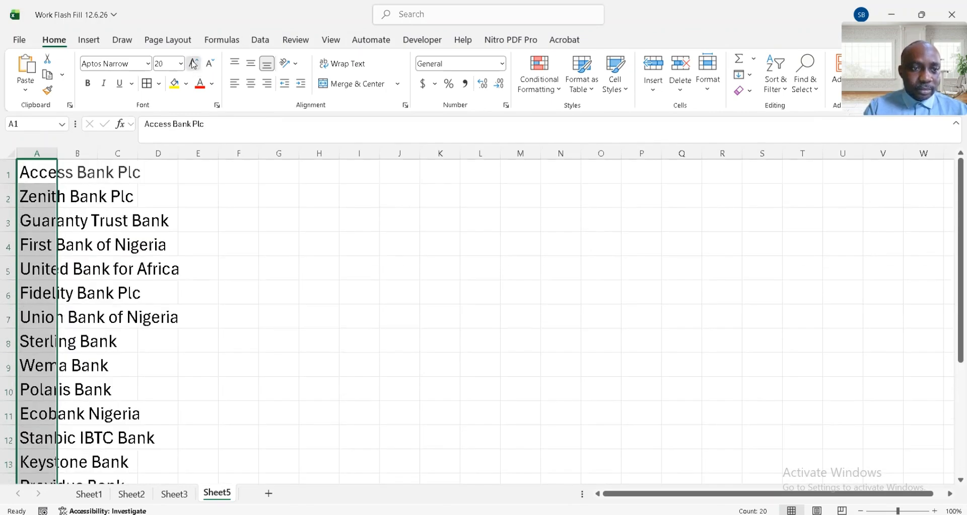
{"action": "left_click", "coordinate": [194, 63]}
{"action": "left_click_drag", "start_coordinate": [58, 151], "coordinate": [128, 151]}
{"action": "left_click", "coordinate": [161, 171]}
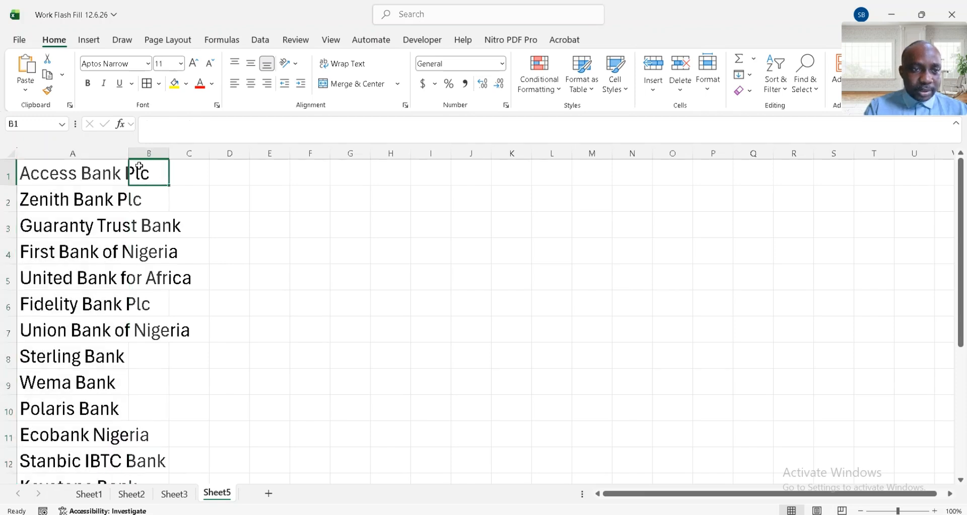
{"action": "left_click", "coordinate": [79, 151]}
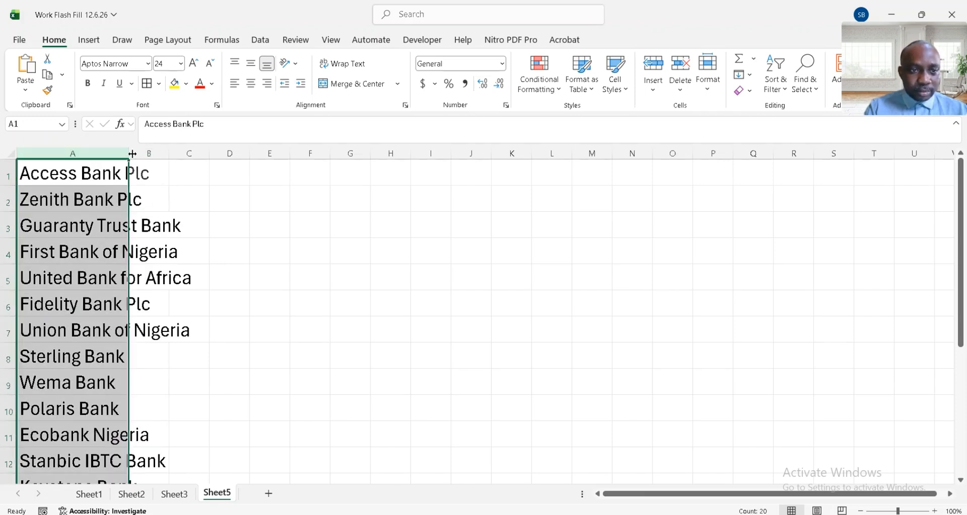
{"action": "double_click", "coordinate": [129, 152]}
{"action": "left_click", "coordinate": [225, 177]}
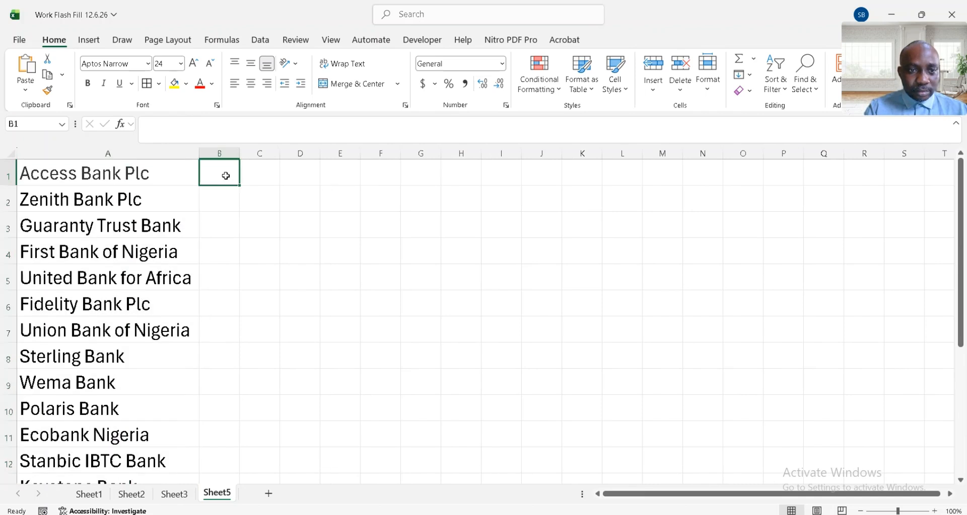
{"action": "left_click_drag", "start_coordinate": [238, 157], "coordinate": [314, 157]}
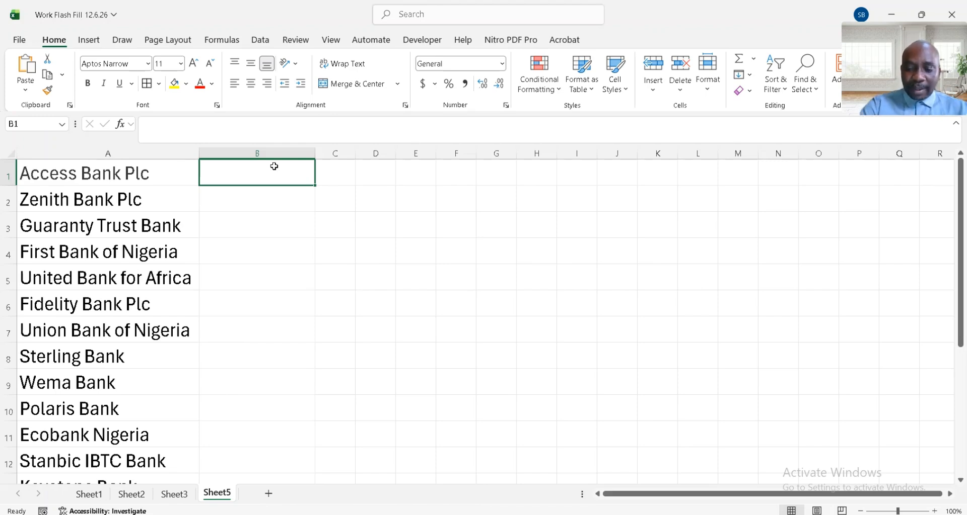
- Enter the formula =TEXTJOIN("|",TRUE,A1:A20) in B1 to join all the bank names with a pipe delimiter
{"action": "type", "text": "=tex"}
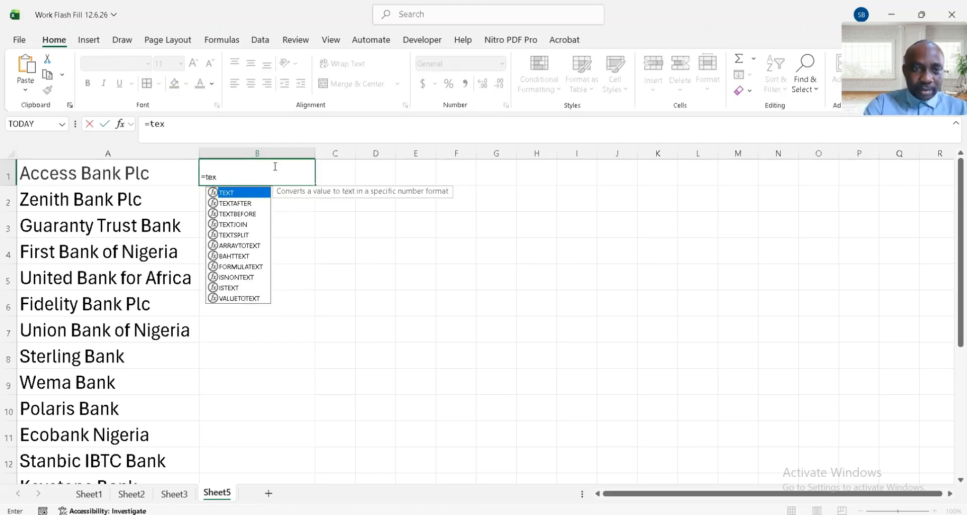
{"action": "type", "text": "tj"}
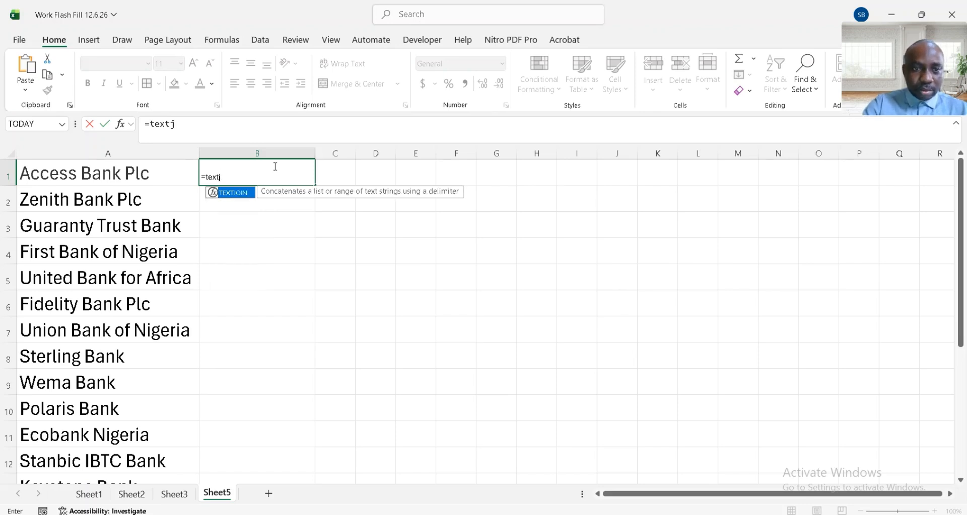
{"action": "key", "text": "Tab"}
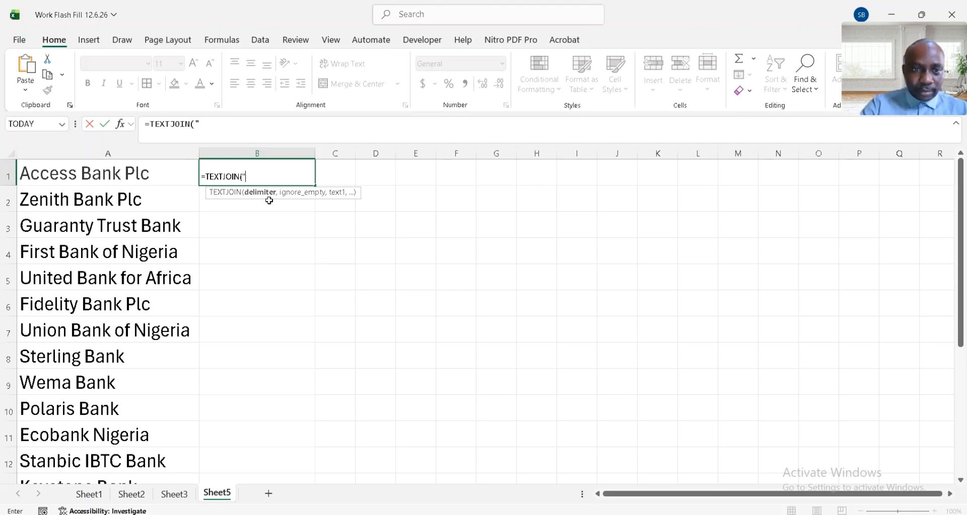
{"action": "type", "text": "|"}
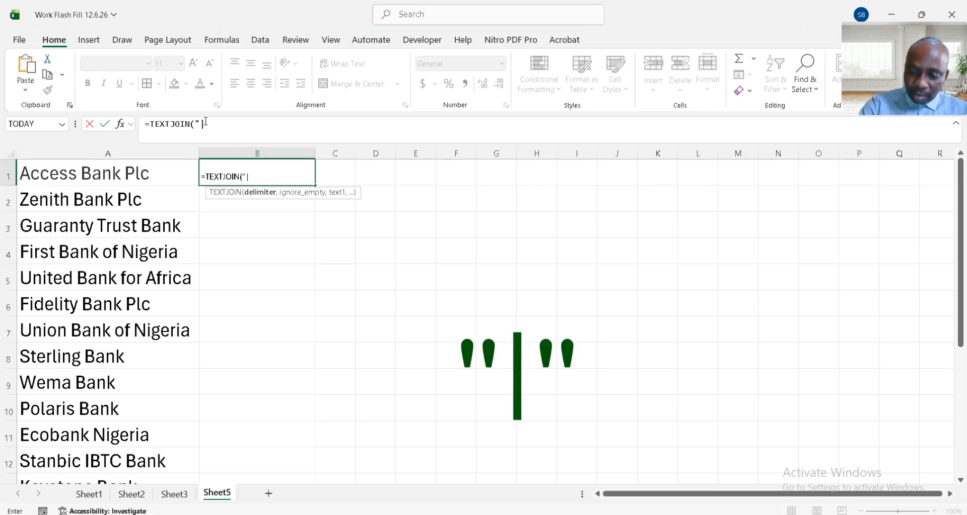
{"action": "type", "text": "\""}
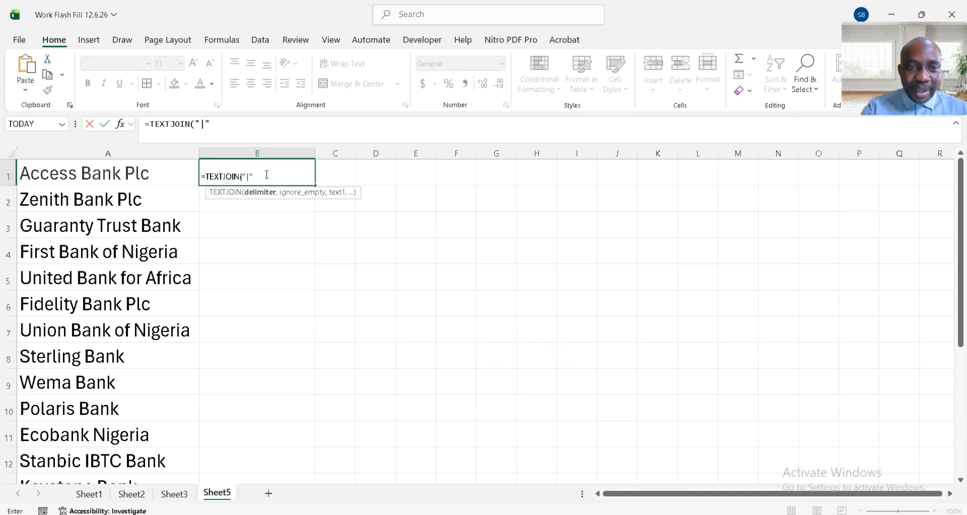
{"action": "type", "text": ","}
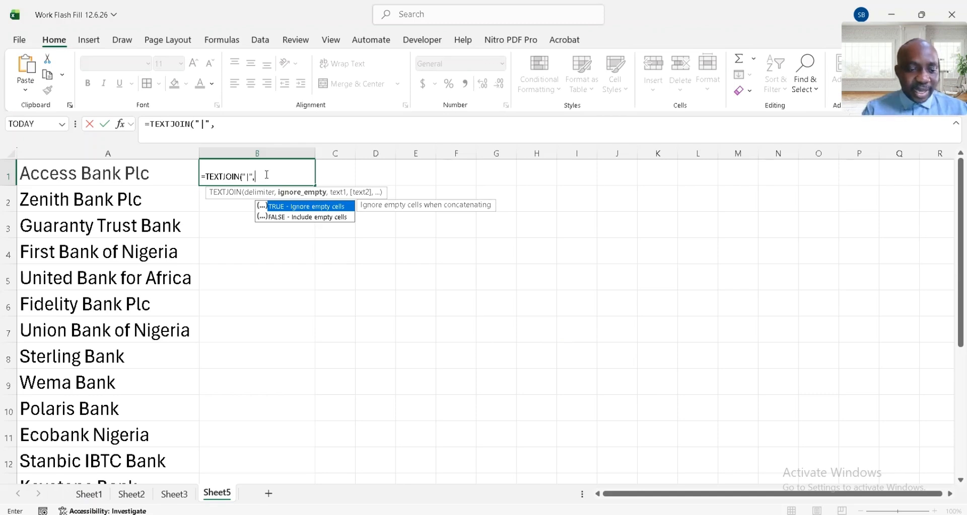
{"action": "type", "text": "TRUE,"}
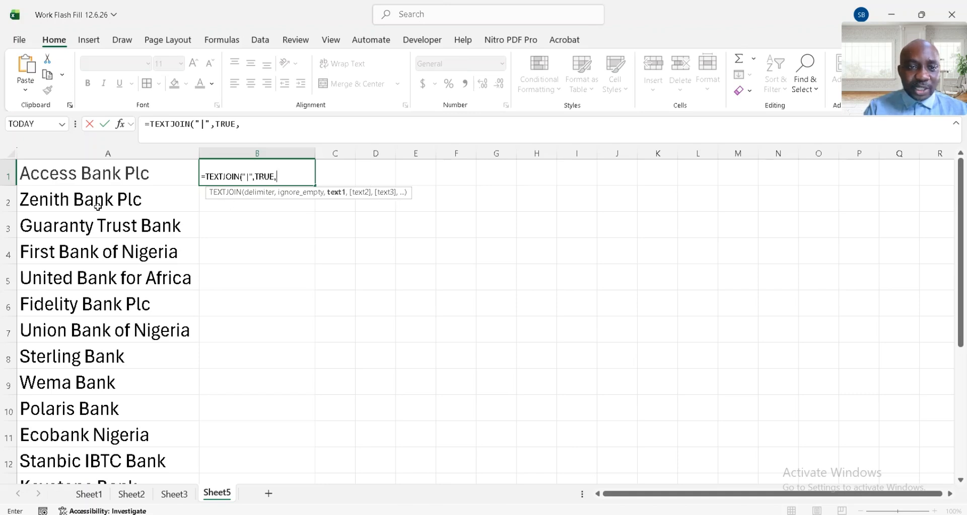
{"action": "left_click", "coordinate": [86, 173]}
{"action": "key", "text": "ctrl+shift+Down"}
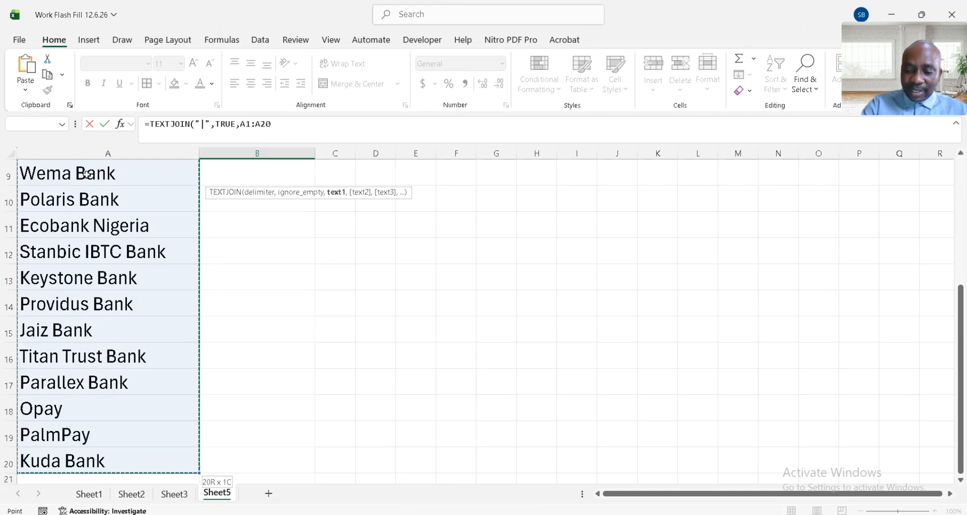
{"action": "key", "text": "Return"}
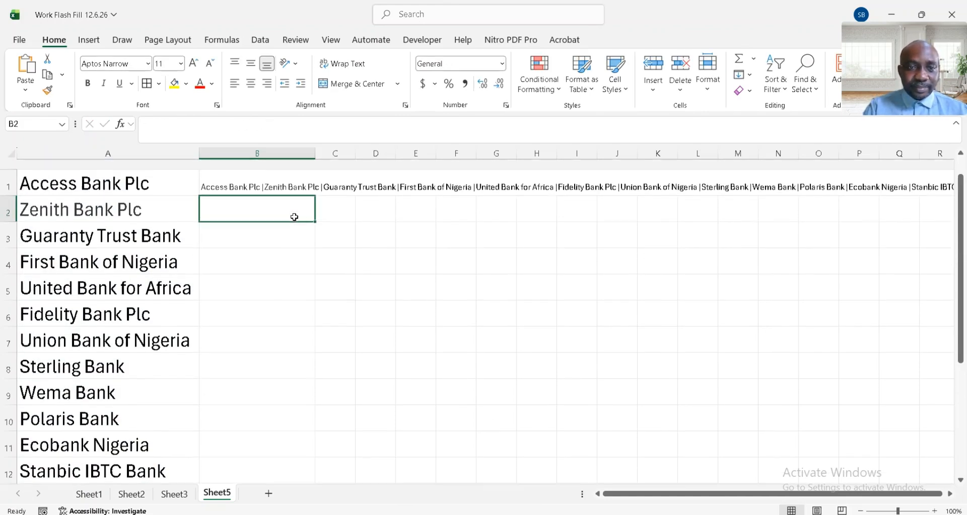
- Replace the TEXTJOIN formula in B1 with its plain text value, and return to Sheet3 at the Description entry in B3
{"action": "left_click", "coordinate": [234, 177]}
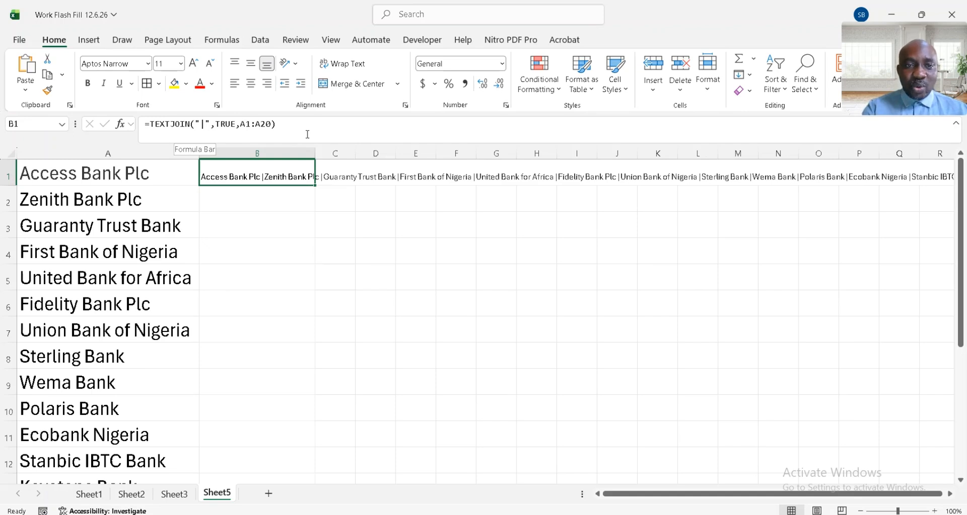
{"action": "key", "text": "ctrl+c"}
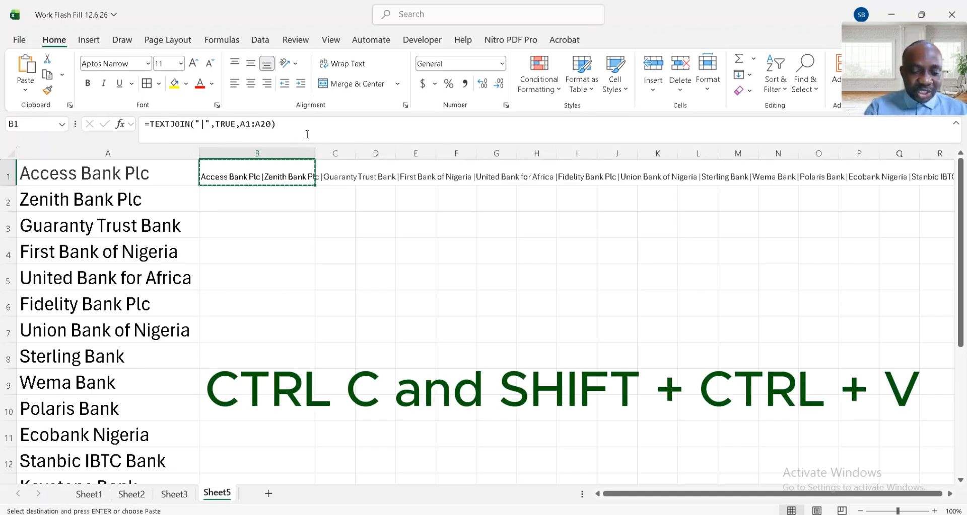
{"action": "key", "text": "ctrl+shift+v"}
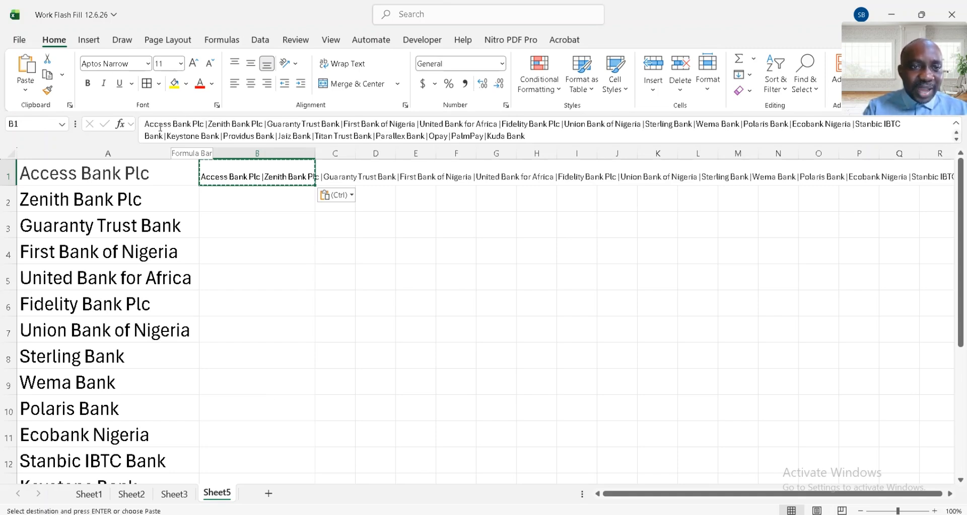
{"action": "left_click", "coordinate": [181, 496]}
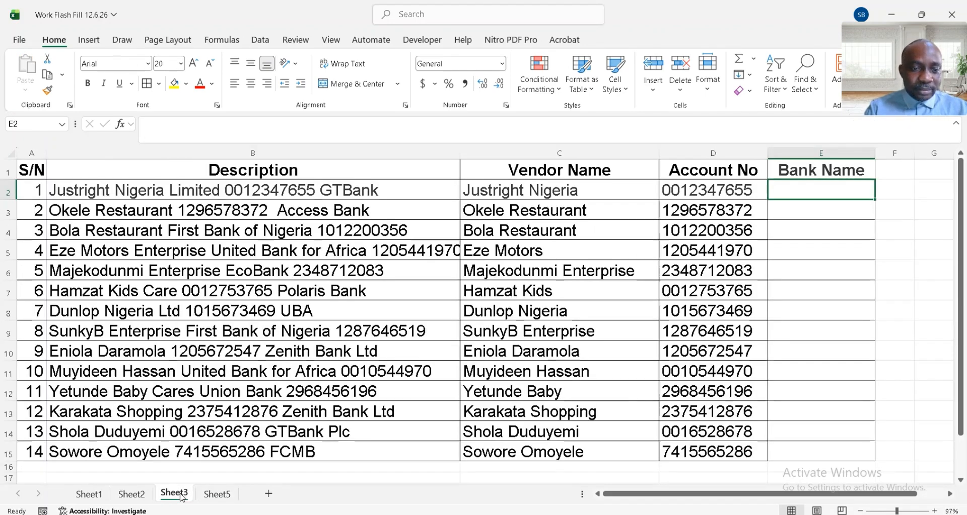
{"action": "left_click", "coordinate": [303, 216]}
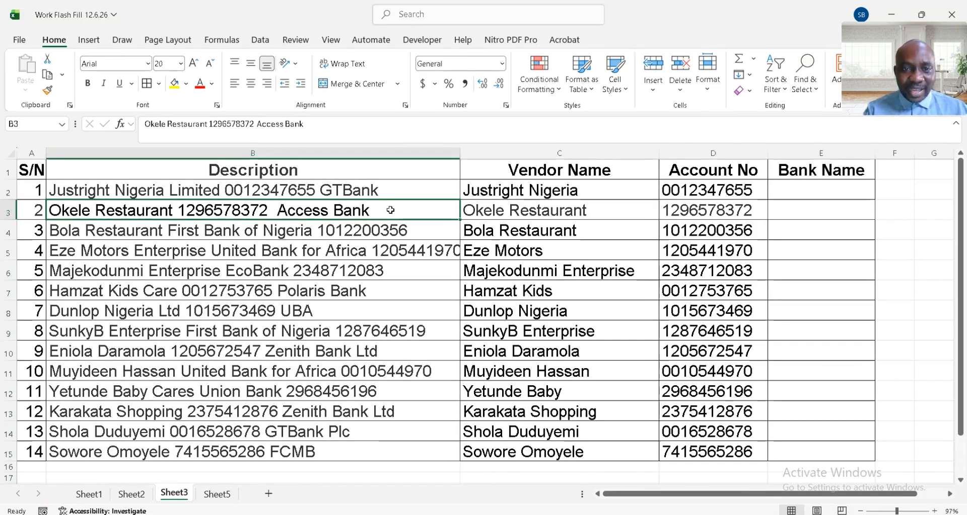
- In Sheet5's B1 bank string, insert the alternative name "Access Bank" with a pipe delimiter after "Access Bank Plc"
{"action": "left_click", "coordinate": [218, 495]}
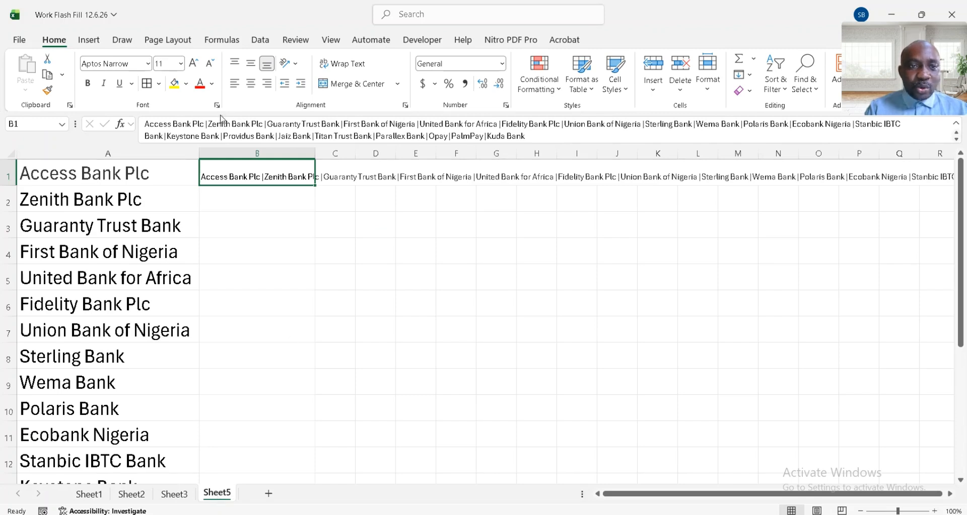
{"action": "left_click", "coordinate": [209, 123]}
{"action": "key", "text": "alt+Return"}
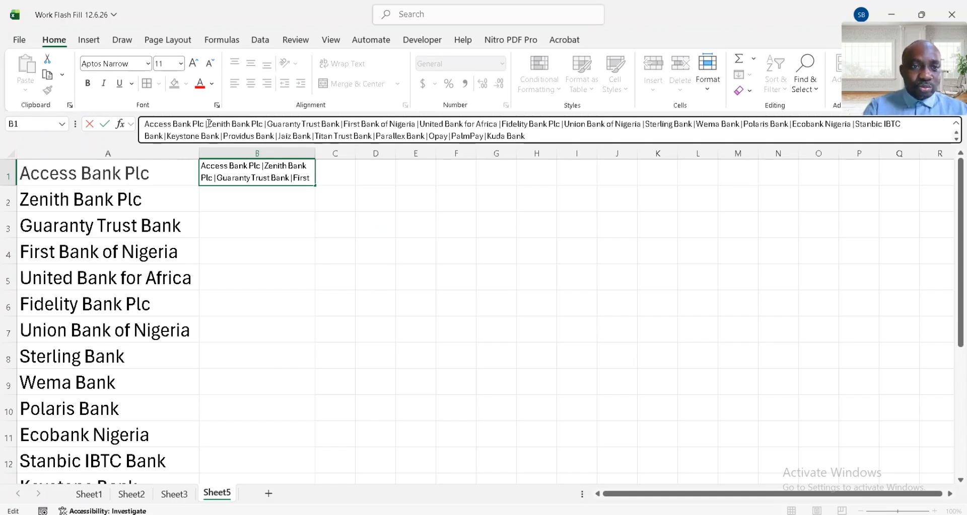
{"action": "type", "text": "Acc"}
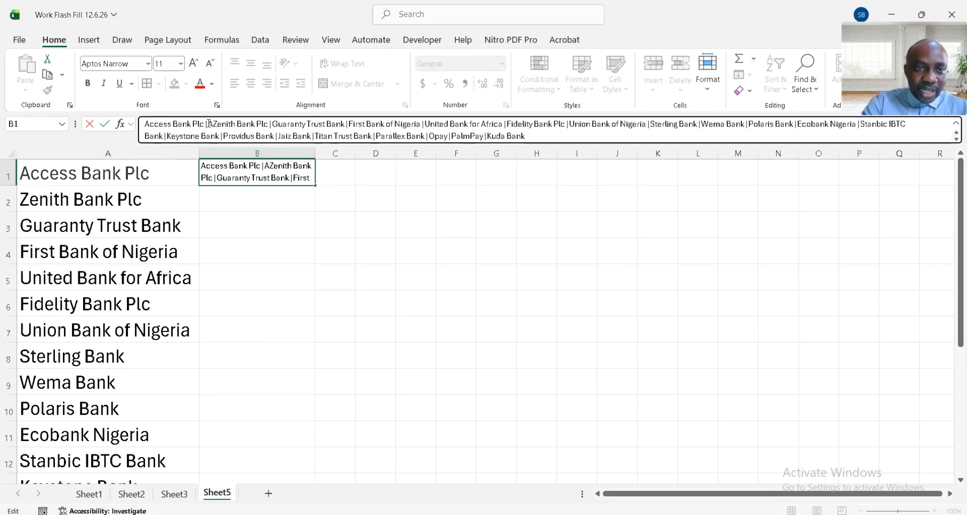
{"action": "type", "text": "ess Bank"}
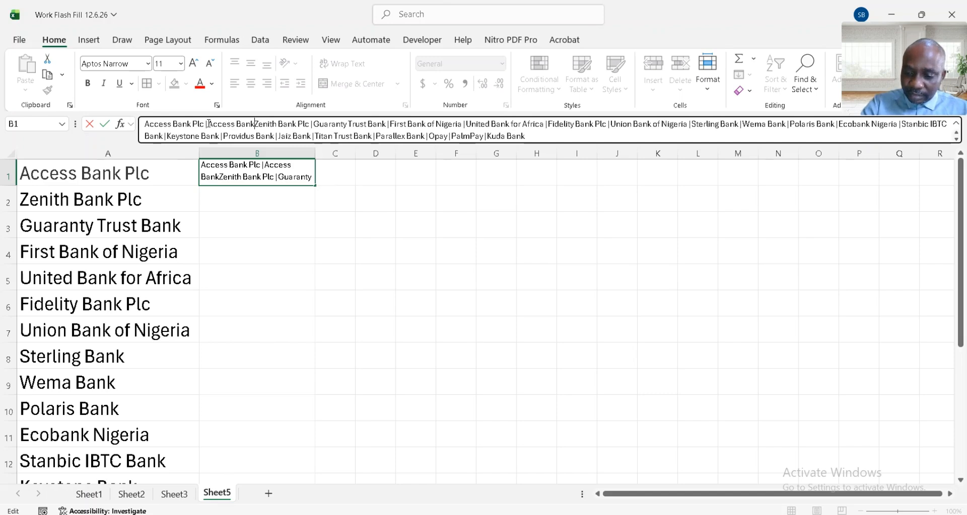
{"action": "type", "text": " |"}
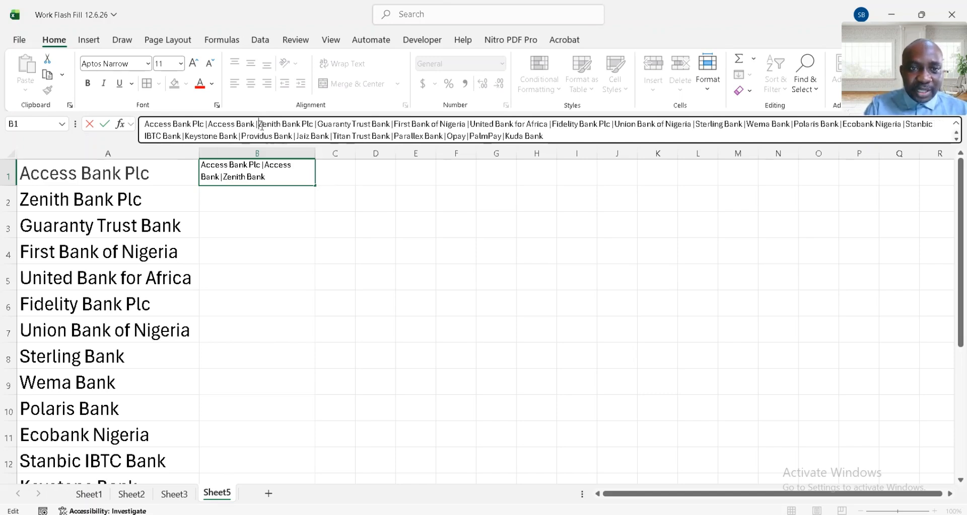
- Insert the variant "Zenith Bank" with a pipe delimiter after "Zenith Bank Plc" in the B1 bank string
{"action": "left_click", "coordinate": [319, 125]}
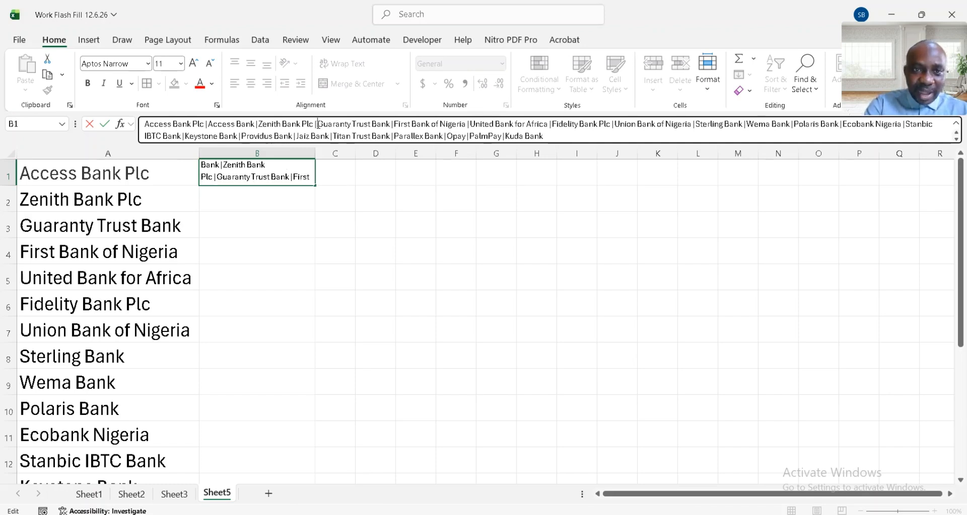
{"action": "type", "text": "Zenith"}
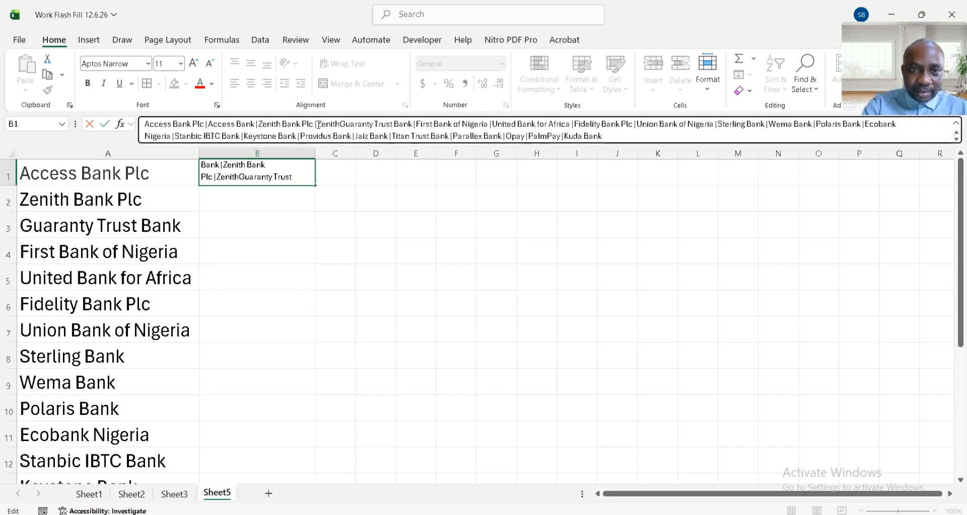
{"action": "type", "text": " Bank "}
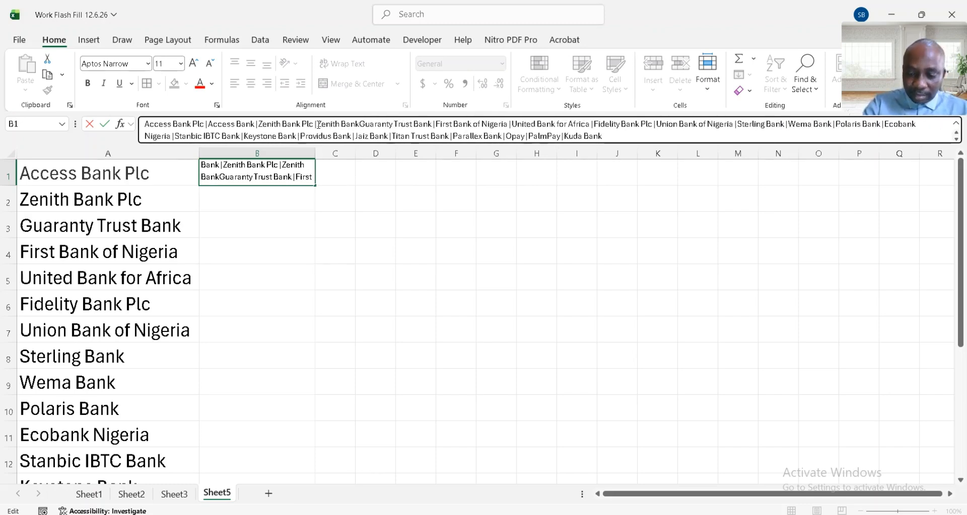
{"action": "type", "text": "|"}
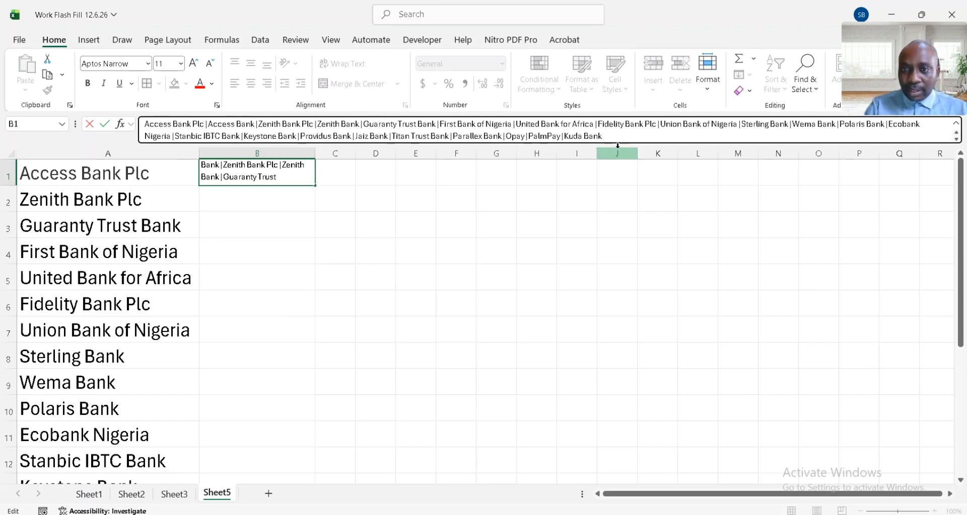
- Make the formula bar taller and check how the bank name is written in Sheet3's B2 description
{"action": "left_click", "coordinate": [876, 141]}
{"action": "left_click_drag", "start_coordinate": [880, 145], "coordinate": [880, 168]}
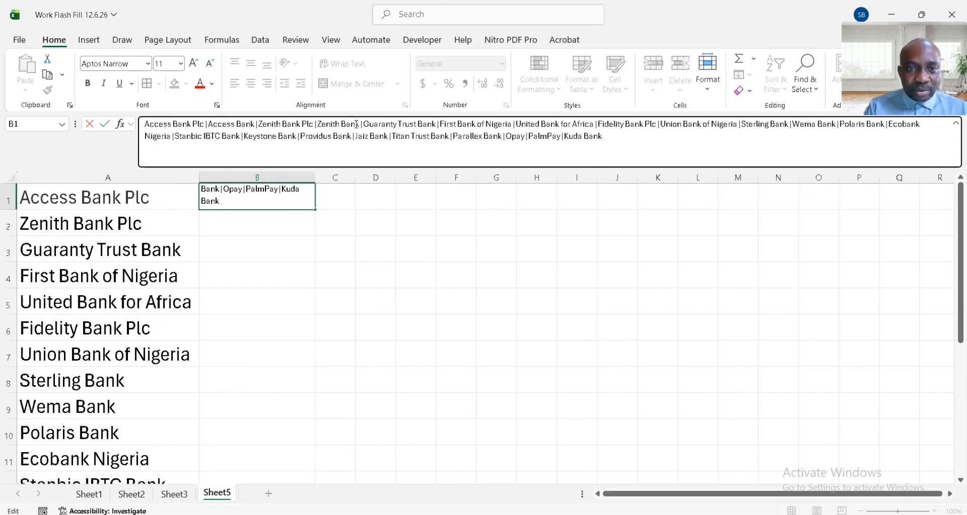
{"action": "left_click", "coordinate": [440, 124]}
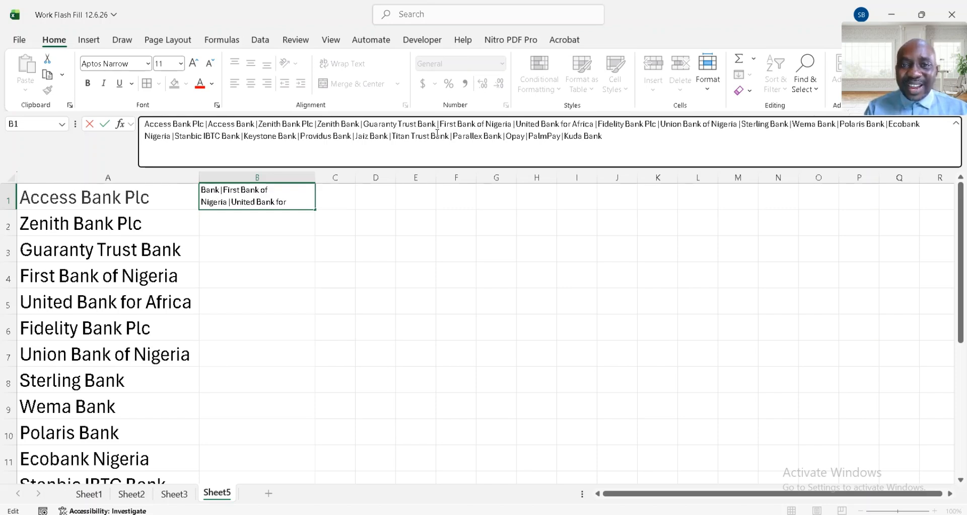
{"action": "left_click", "coordinate": [186, 495]}
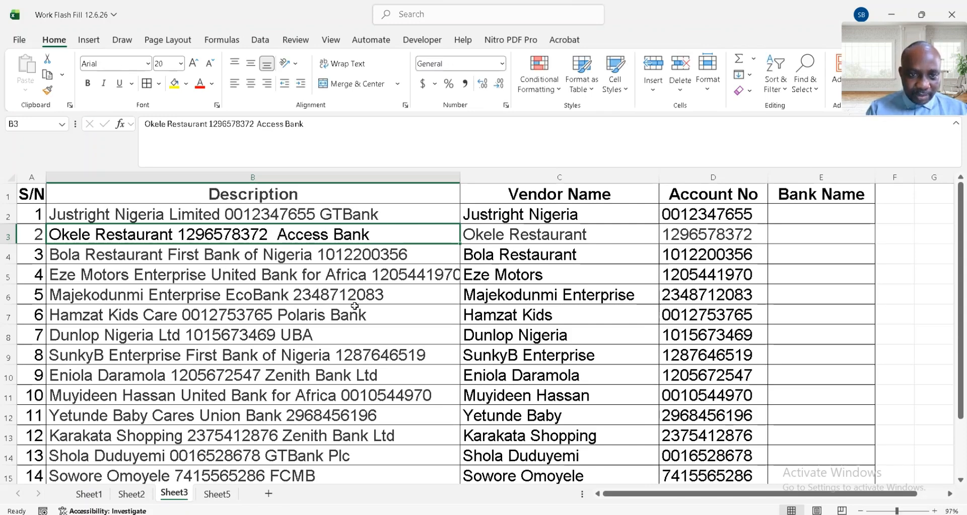
{"action": "left_click", "coordinate": [369, 214]}
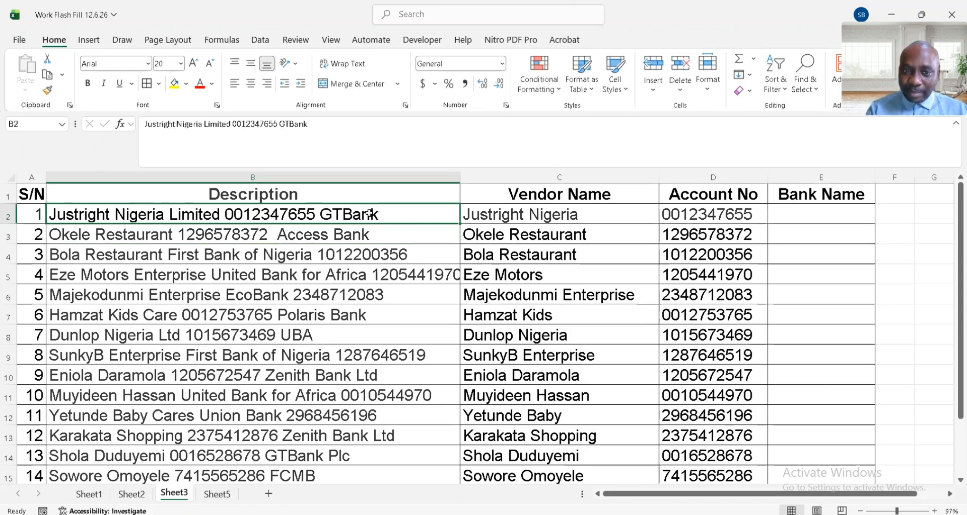
- Return to Sheet5 and insert "GTBank" with a pipe delimiter after "Guaranty Trust Bank" in the B1 bank string
{"action": "left_click", "coordinate": [223, 496]}
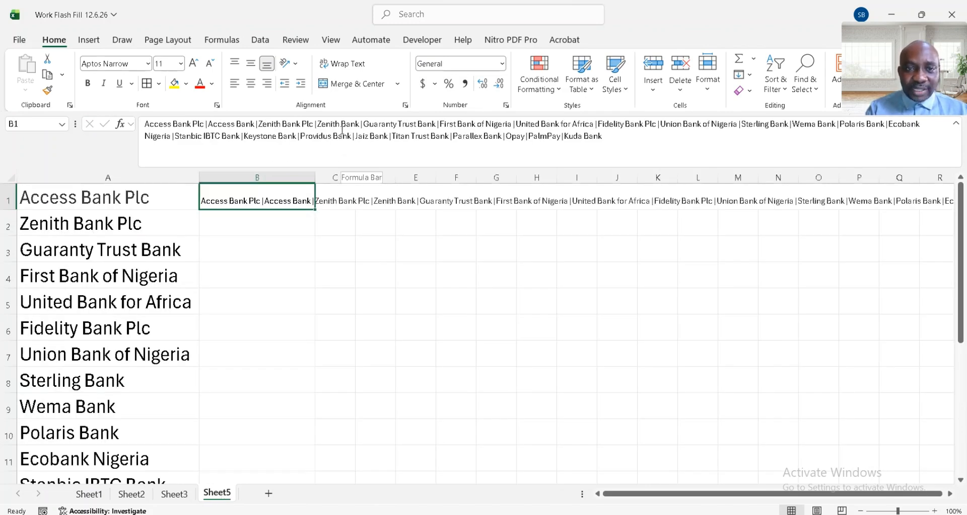
{"action": "left_click", "coordinate": [439, 123]}
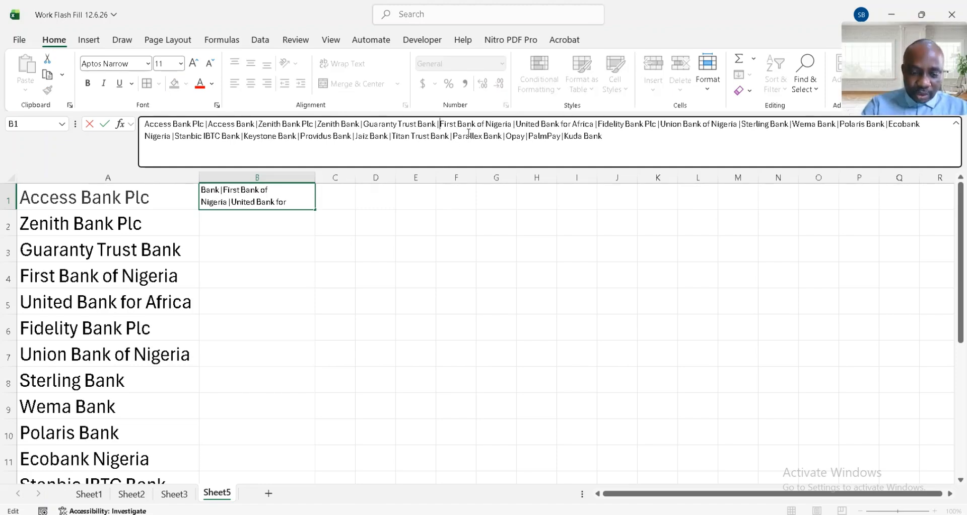
{"action": "type", "text": "GTBank"}
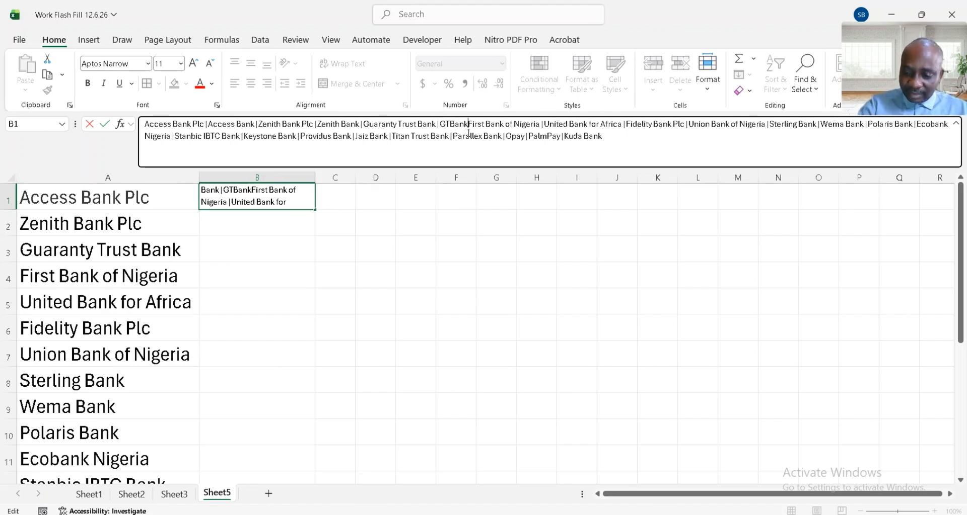
{"action": "type", "text": " |"}
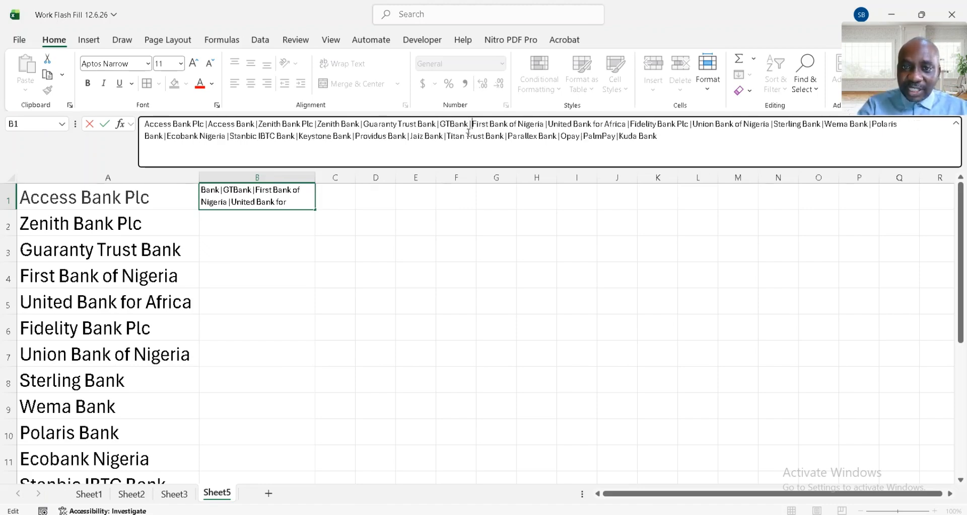
- Insert the pipe-delimited abbreviations "FBN" after "First Bank of Nigeria" and "UBA" after "United Bank for Africa" in B1
{"action": "left_click", "coordinate": [548, 124]}
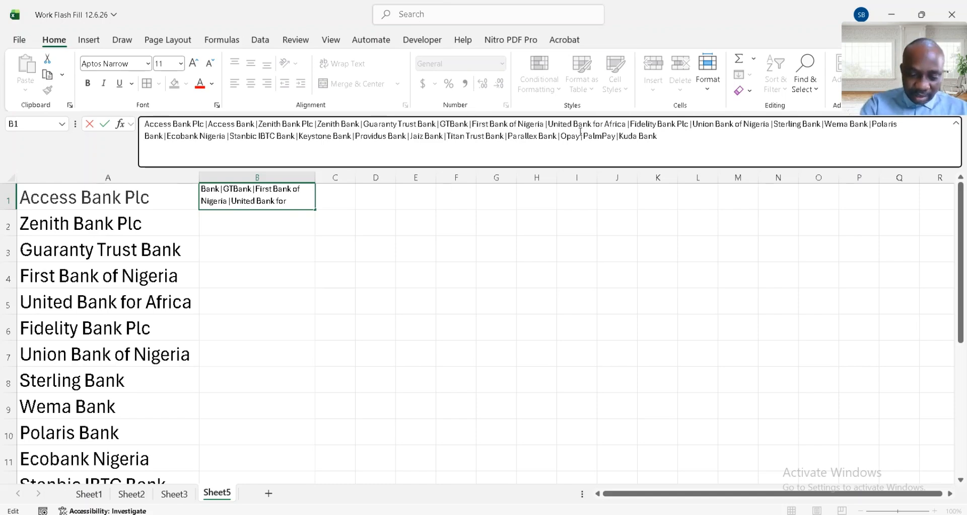
{"action": "type", "text": "FBN"}
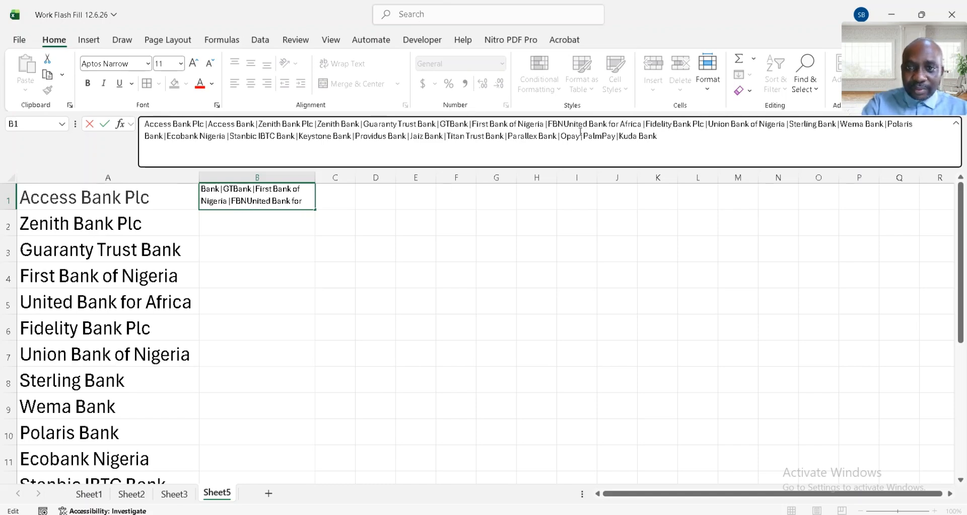
{"action": "type", "text": " |"}
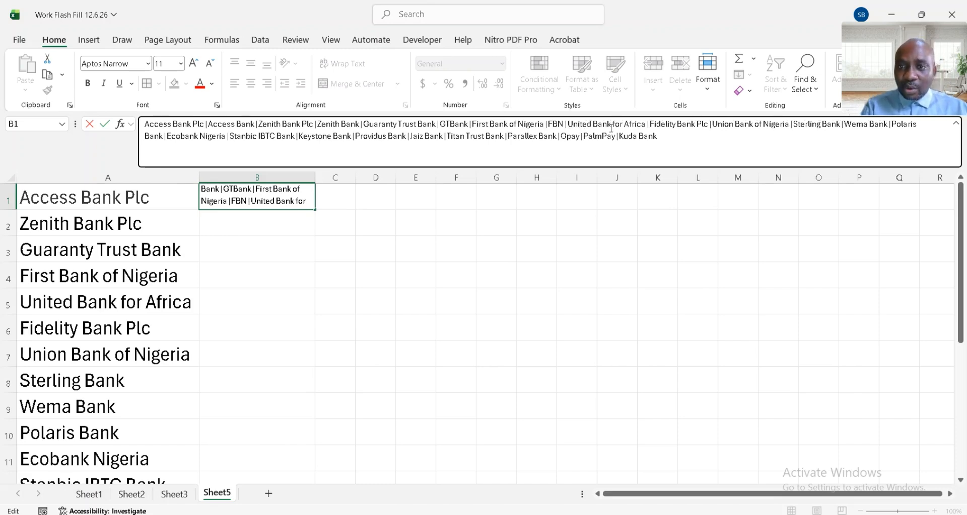
{"action": "left_click", "coordinate": [650, 123]}
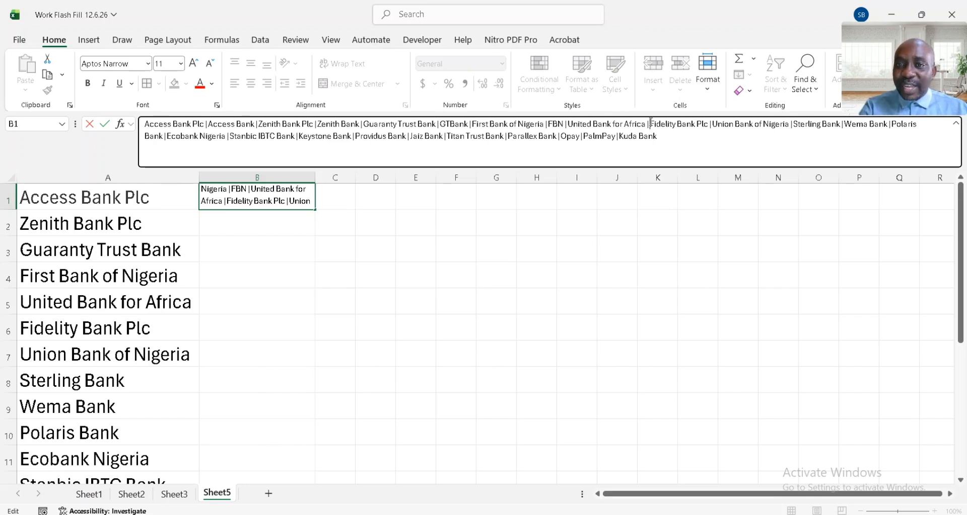
{"action": "type", "text": "UBA"}
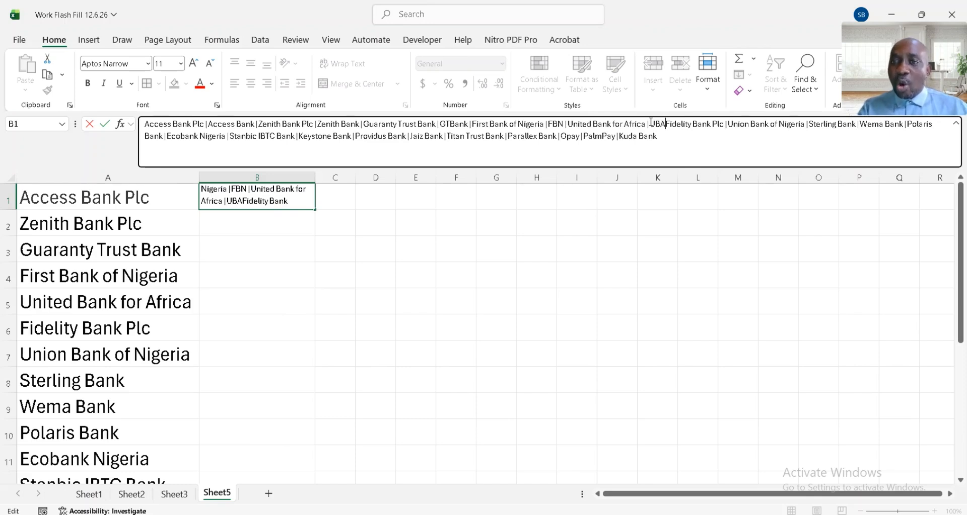
{"action": "type", "text": "|"}
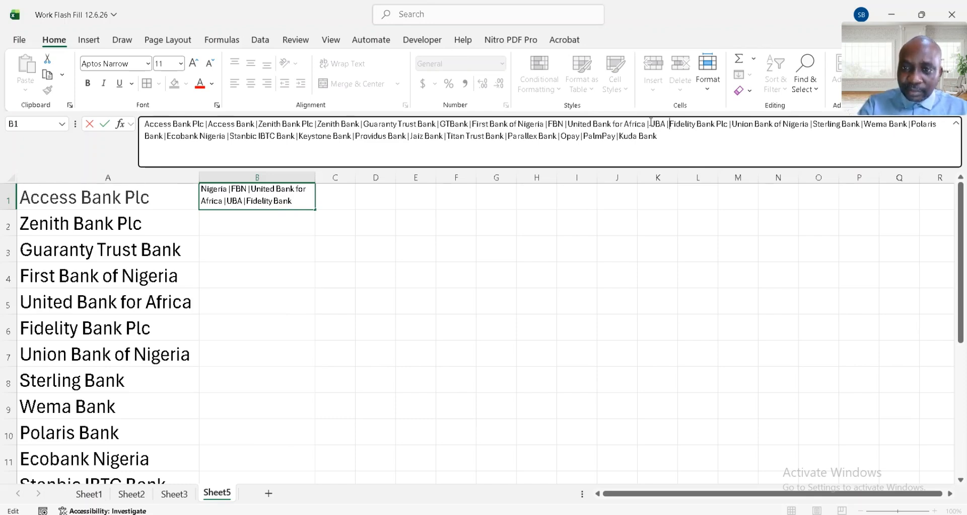
- Insert the short name "Union Bank" with a pipe delimiter after "Union Bank of Nigeria" in the B1 string
{"action": "left_click", "coordinate": [813, 124]}
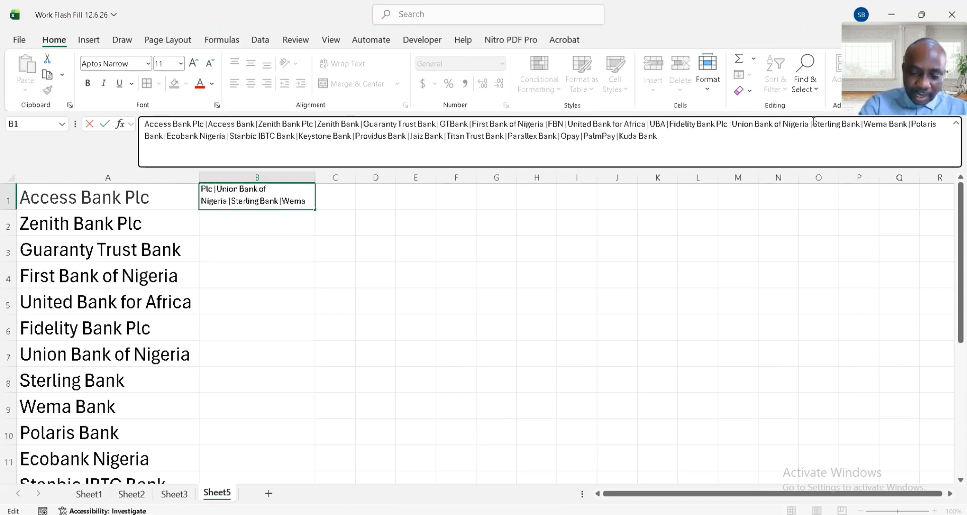
{"action": "type", "text": "Union B"}
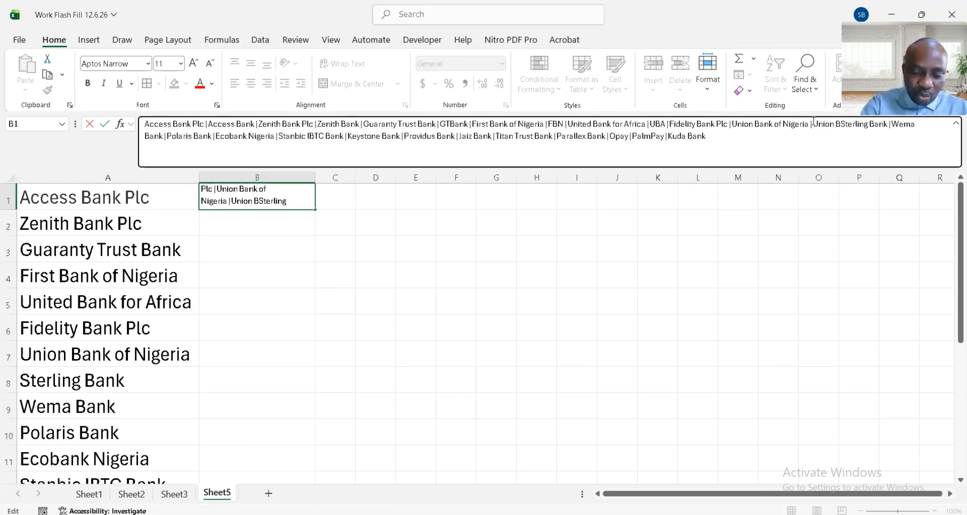
{"action": "type", "text": "ank"}
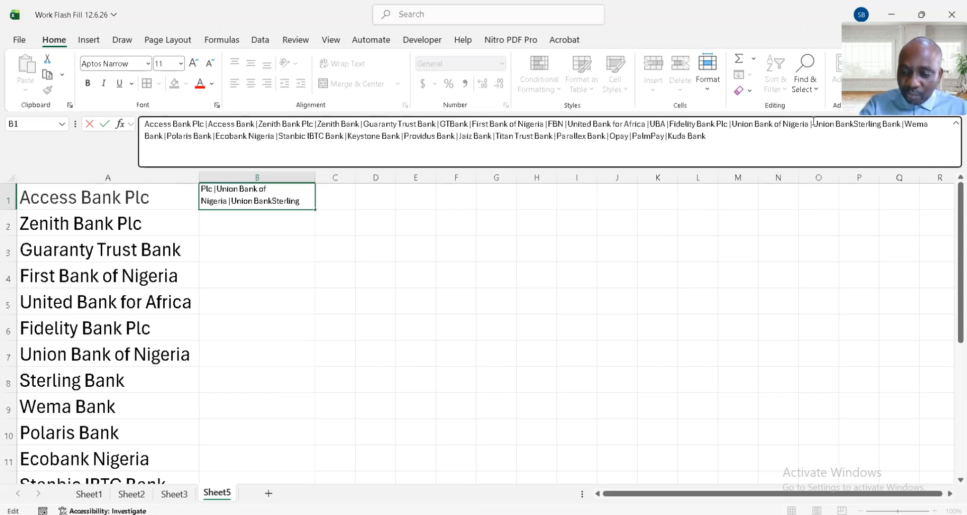
{"action": "type", "text": "|"}
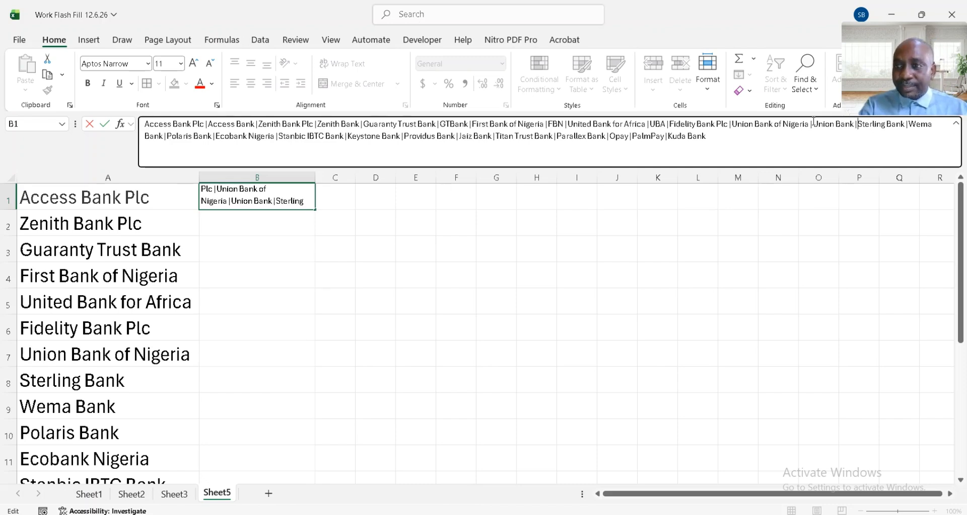
- Shorten the "Ecobank Nigeria" entry in the B1 bank string to "Ecobank"
{"action": "left_click", "coordinate": [275, 137]}
{"action": "key", "text": "BackSpace"}
{"action": "key", "text": "BackSpace"}
{"action": "key", "text": "BackSpace"}
{"action": "key", "text": "BackSpace"}
{"action": "key", "text": "BackSpace"}
{"action": "key", "text": "BackSpace"}
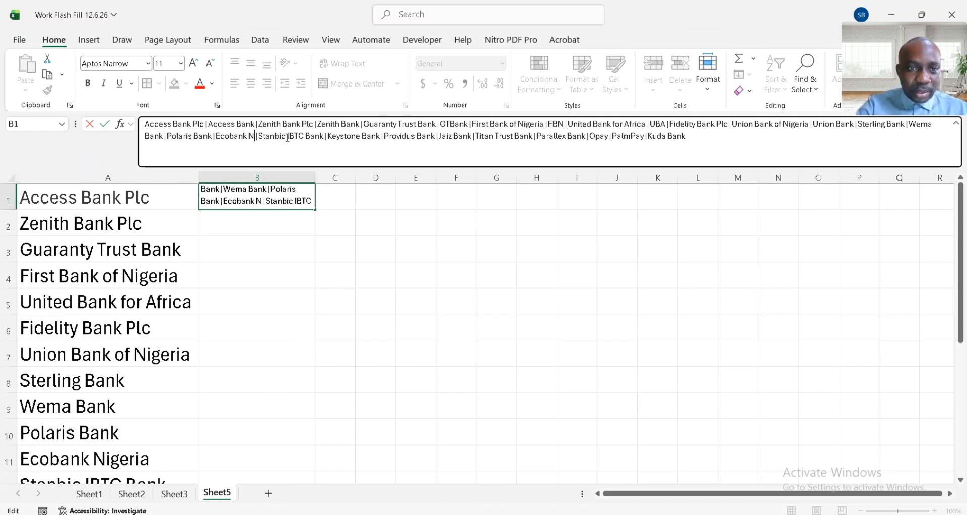
{"action": "key", "text": "BackSpace"}
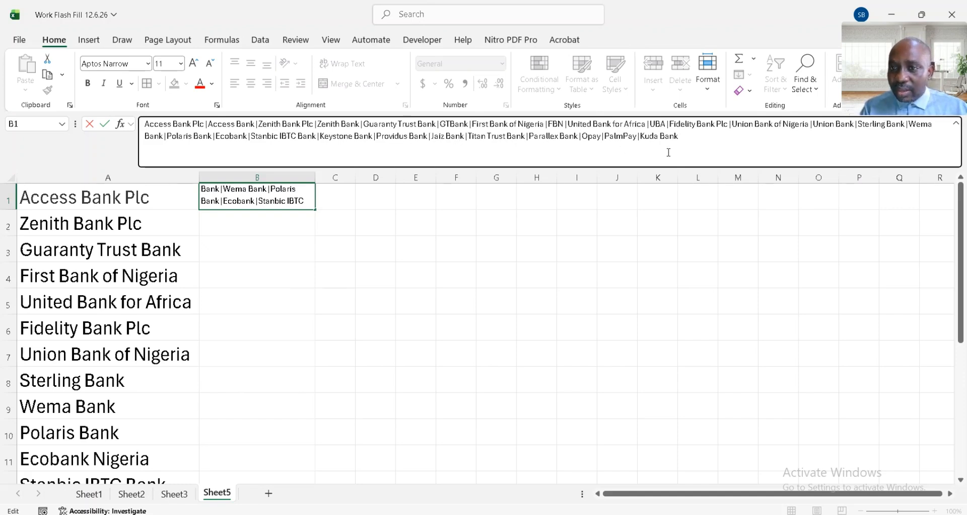
- Append a pipe and "FCMB" after "Kuda Bank" at the end of the B1 bank string, and commit the edited cell
{"action": "left_click", "coordinate": [685, 136]}
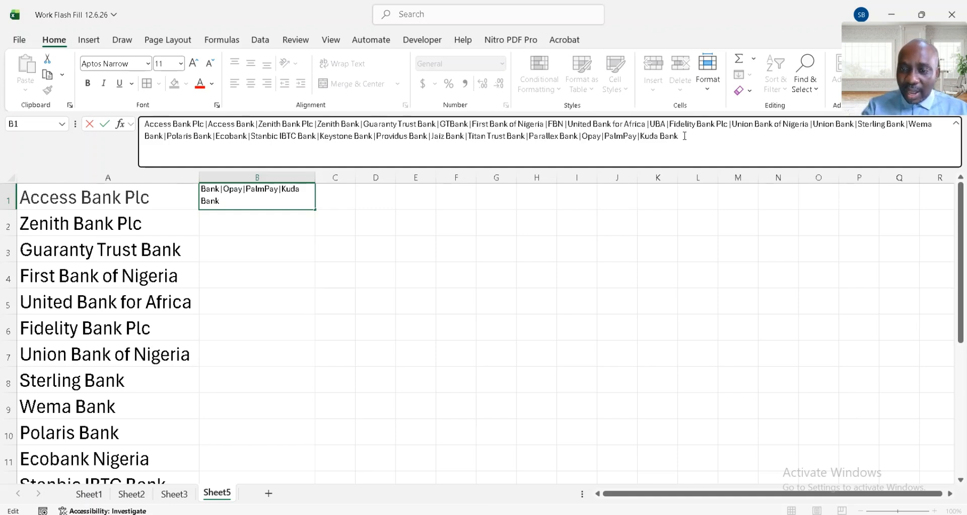
{"action": "type", "text": "|"}
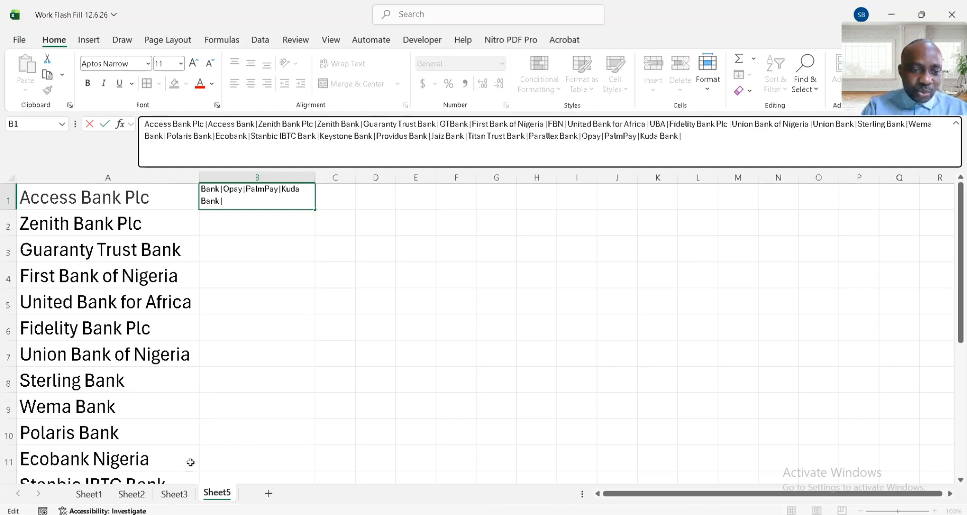
{"action": "type", "text": "FCM"}
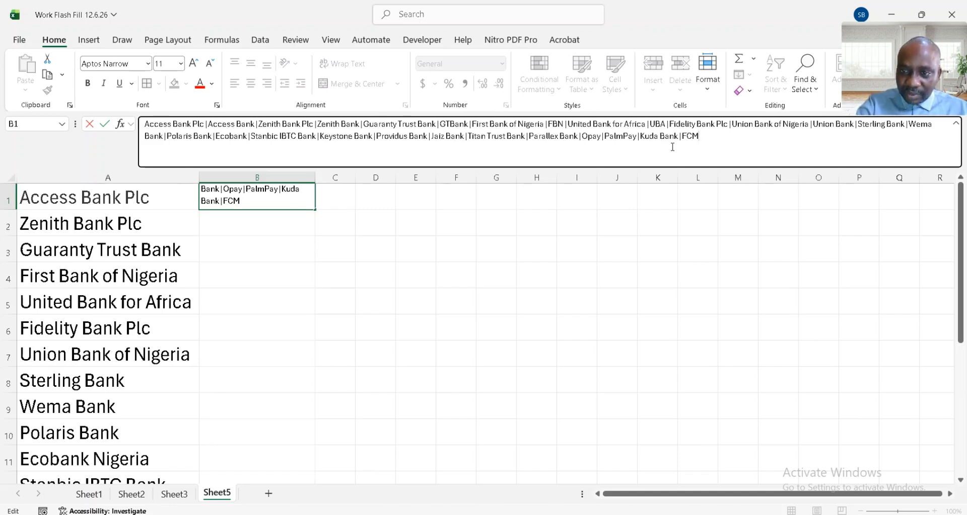
{"action": "key", "text": "BackSpace"}
{"action": "type", "text": "MB"}
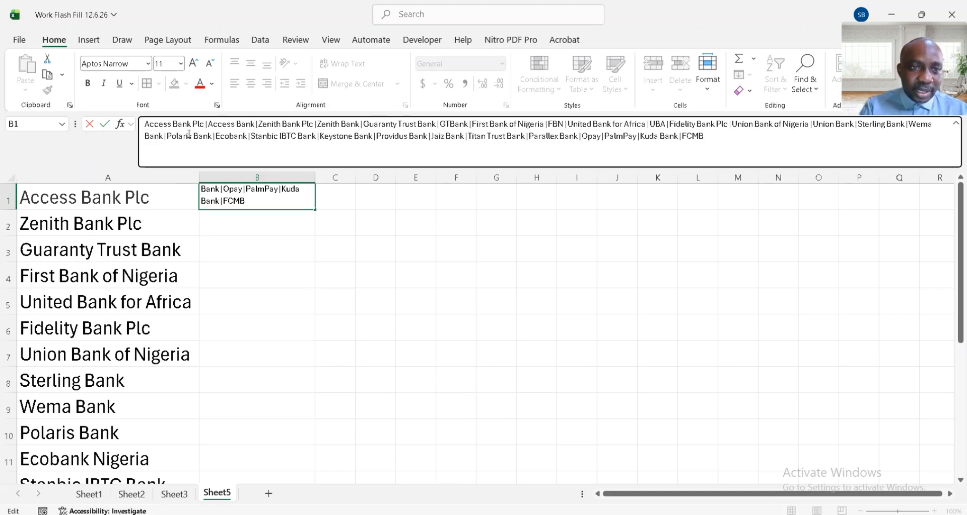
{"action": "left_click", "coordinate": [215, 136]}
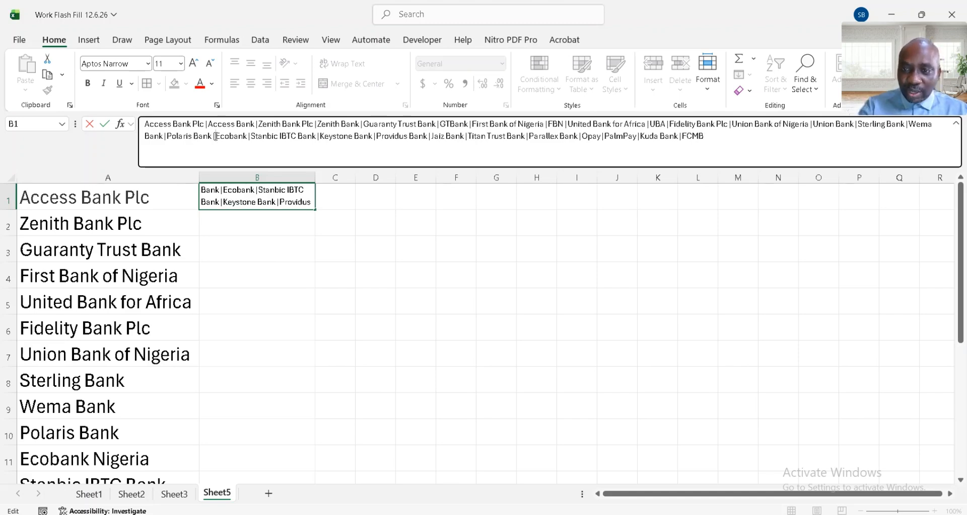
{"action": "key", "text": "Return"}
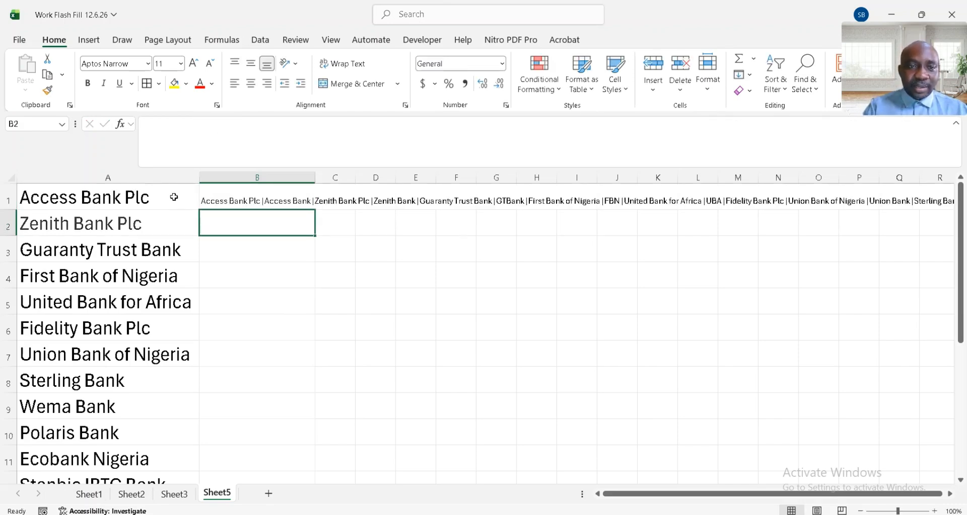
- Copy the entire pipe-joined bank name string from cell B1 of Sheet5
{"action": "left_click", "coordinate": [214, 200]}
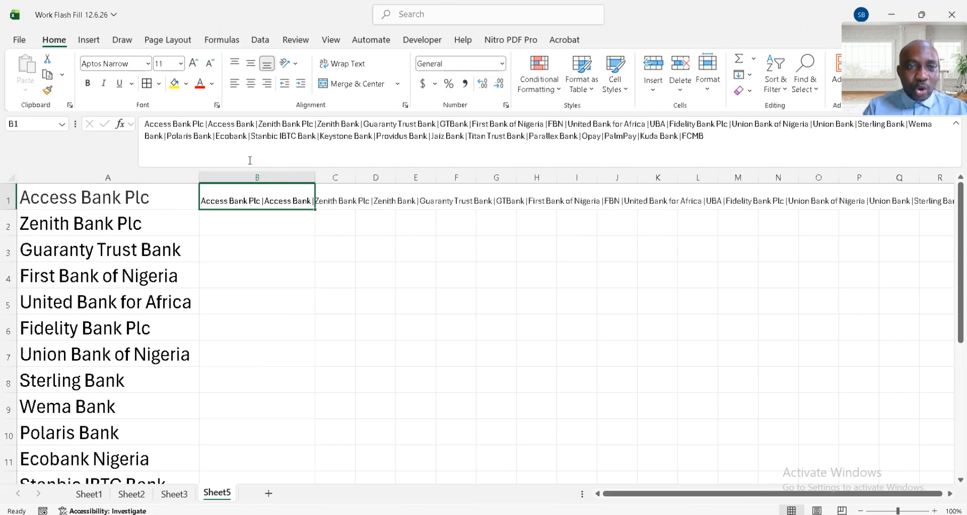
{"action": "left_click", "coordinate": [277, 130]}
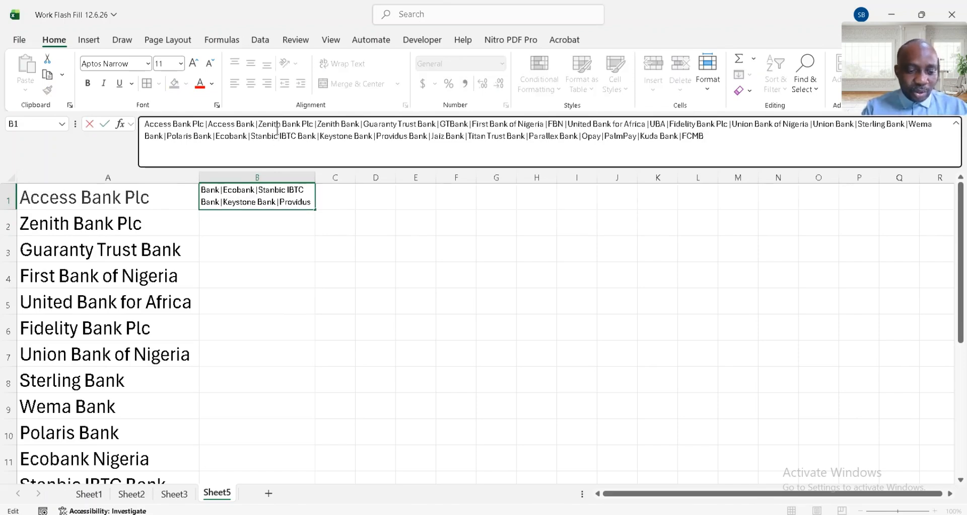
{"action": "key", "text": "ctrl+a"}
{"action": "key", "text": "ctrl+c"}
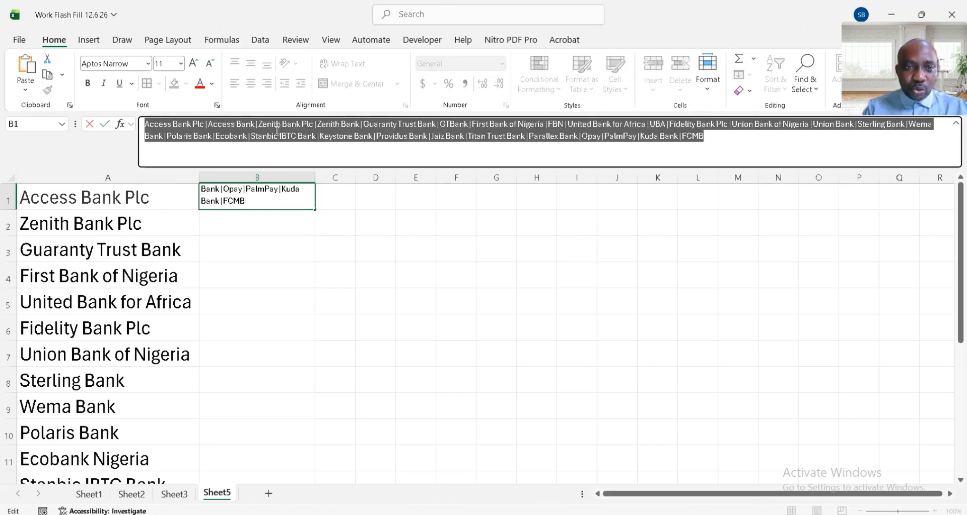
- Begin a REGEXEXTRACT formula in E2 of Sheet3, under Bank Name, with the description in B2 as its text argument
{"action": "left_click", "coordinate": [184, 496]}
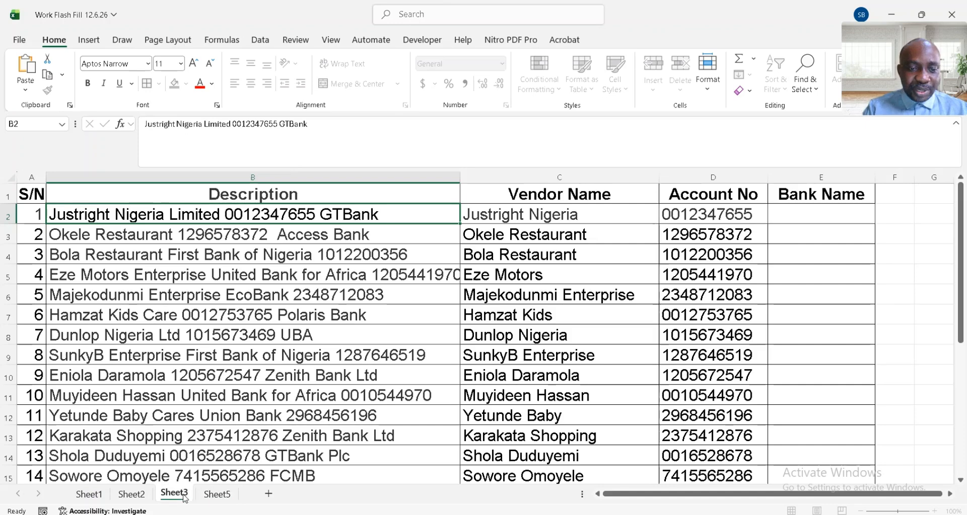
{"action": "left_click", "coordinate": [829, 210]}
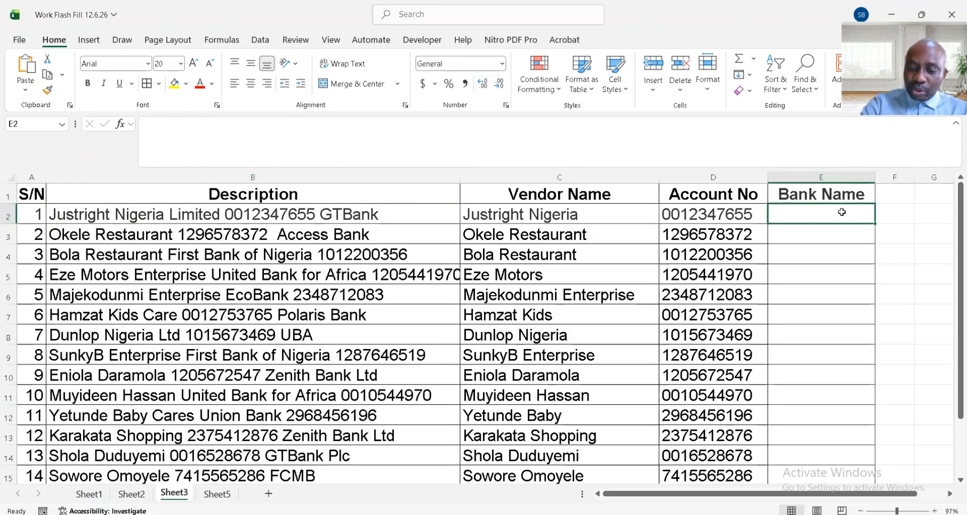
{"action": "type", "text": "=r"}
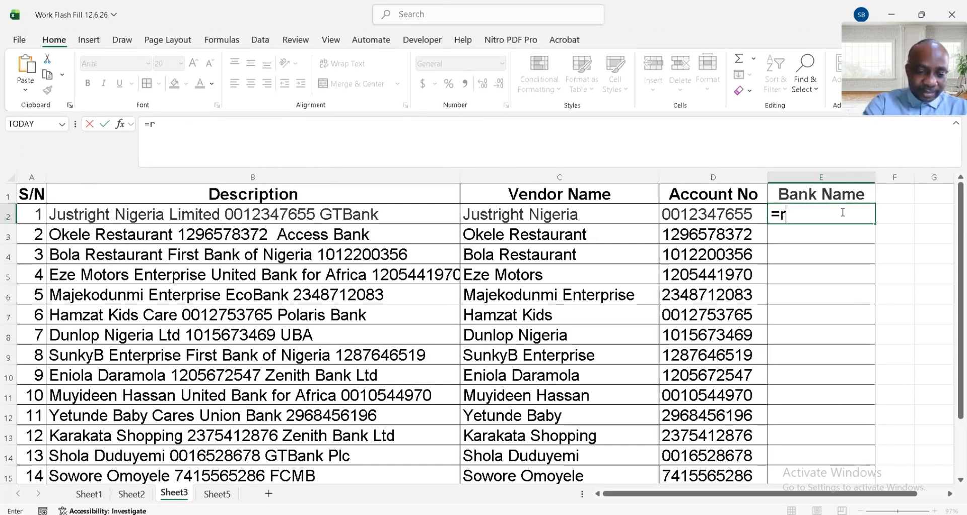
{"action": "type", "text": "eg"}
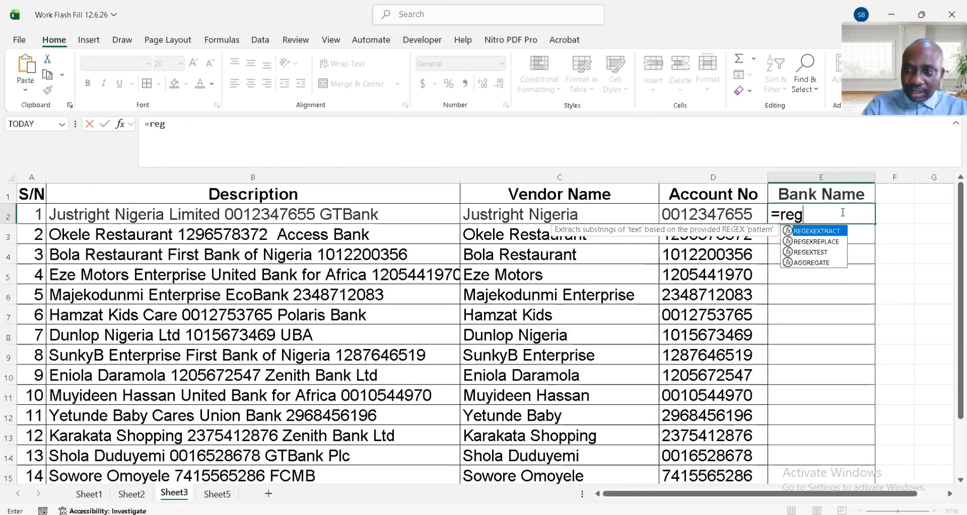
{"action": "key", "text": "Tab"}
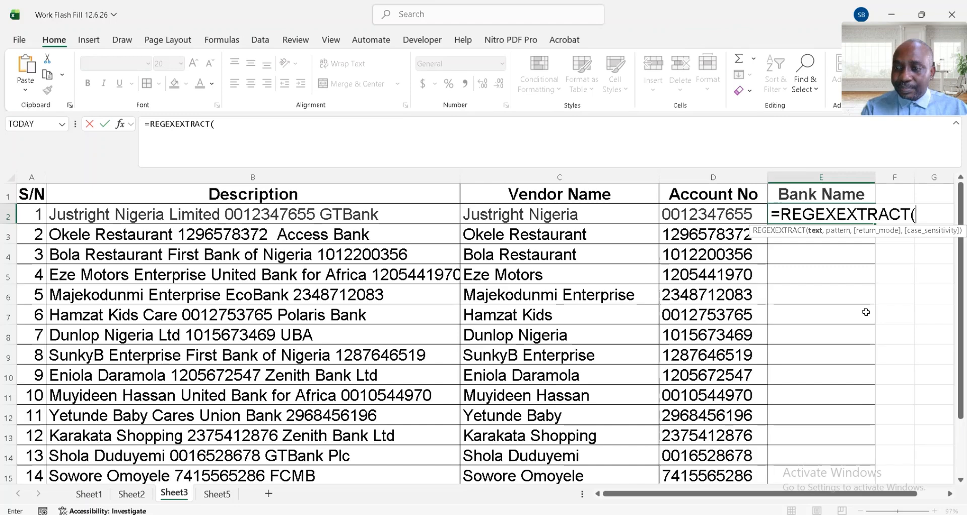
{"action": "scroll", "coordinate": [866, 312], "scroll_direction": "right", "scroll_amount": 1}
{"action": "scroll", "coordinate": [866, 312], "scroll_direction": "right", "scroll_amount": 2}
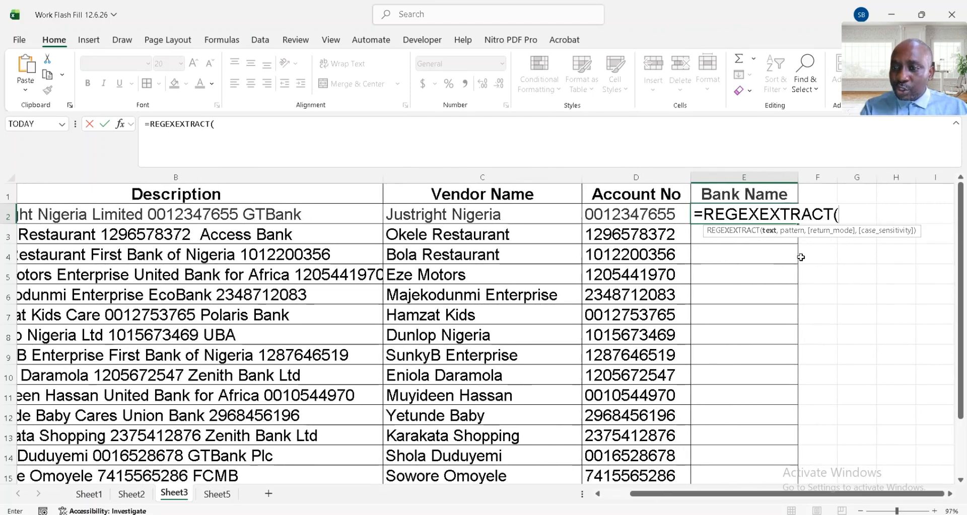
{"action": "left_click", "coordinate": [202, 212]}
{"action": "type", "text": ","}
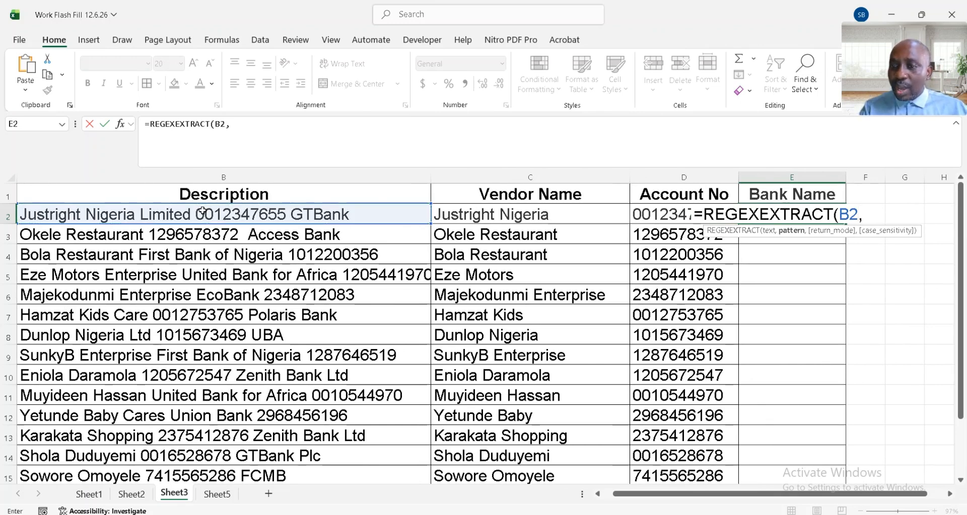
{"action": "type", "text": "\""}
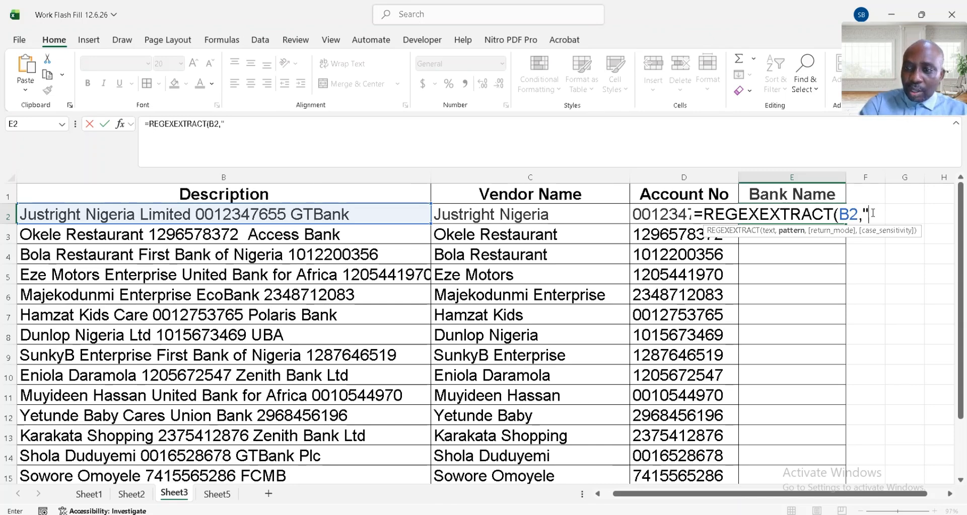
- Complete the E2 formula with the copied bank list as the pattern, enclosed in parentheses and double quotes, and commit it
{"action": "type", "text": "("}
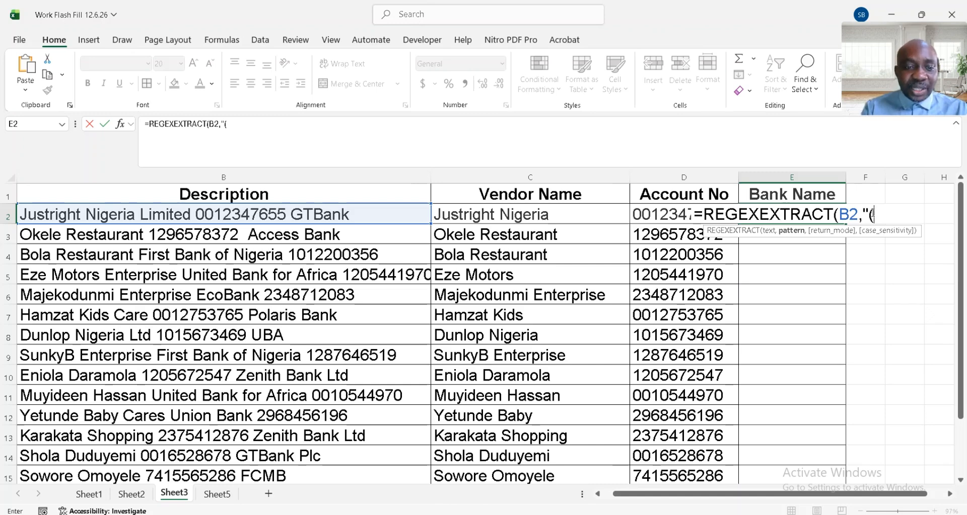
{"action": "key", "text": "ctrl+v"}
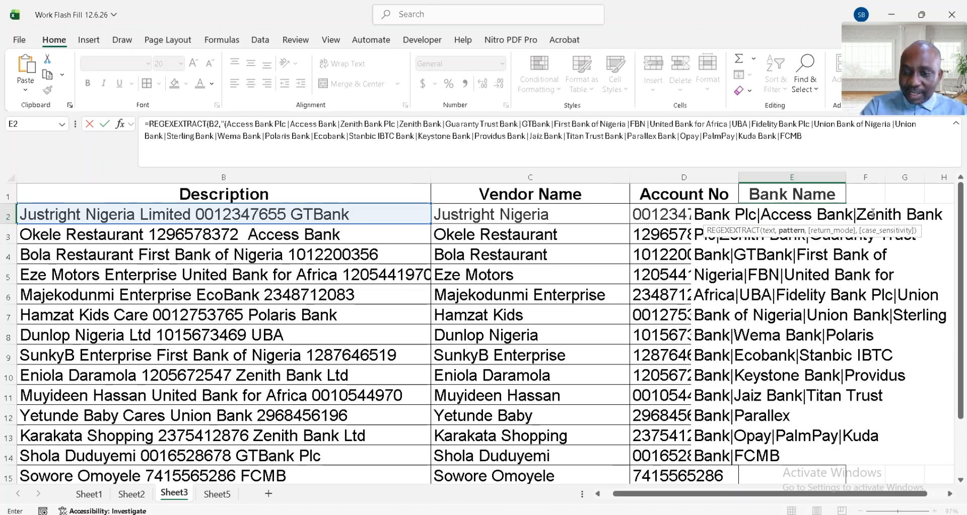
{"action": "type", "text": ")"}
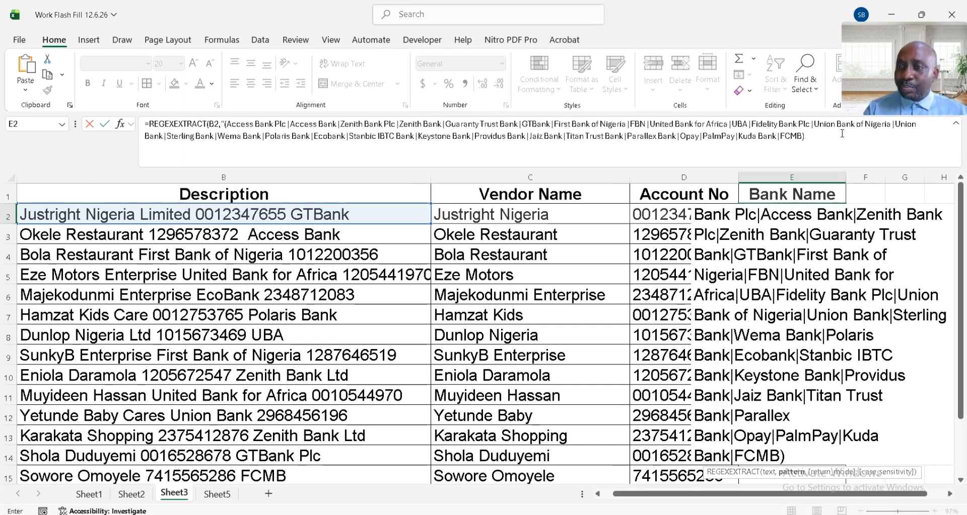
{"action": "type", "text": "\""}
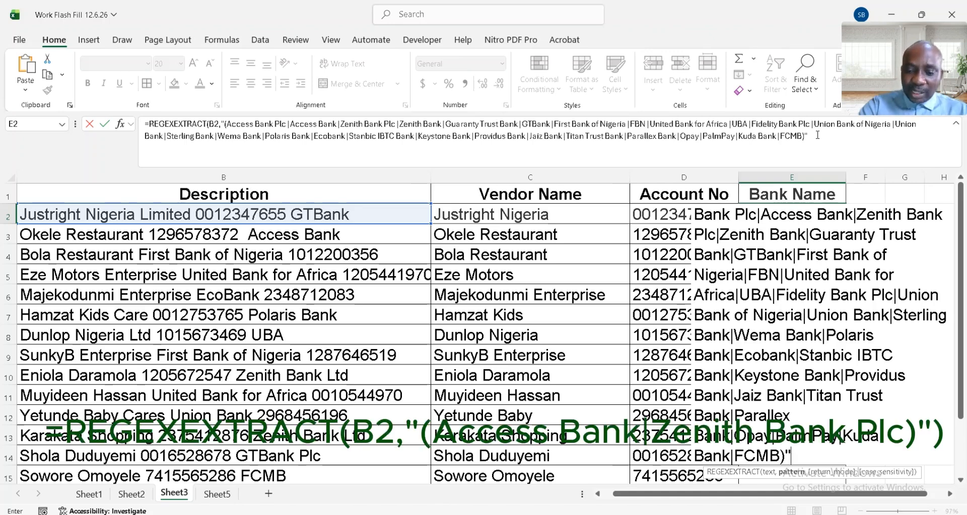
{"action": "type", "text": ")"}
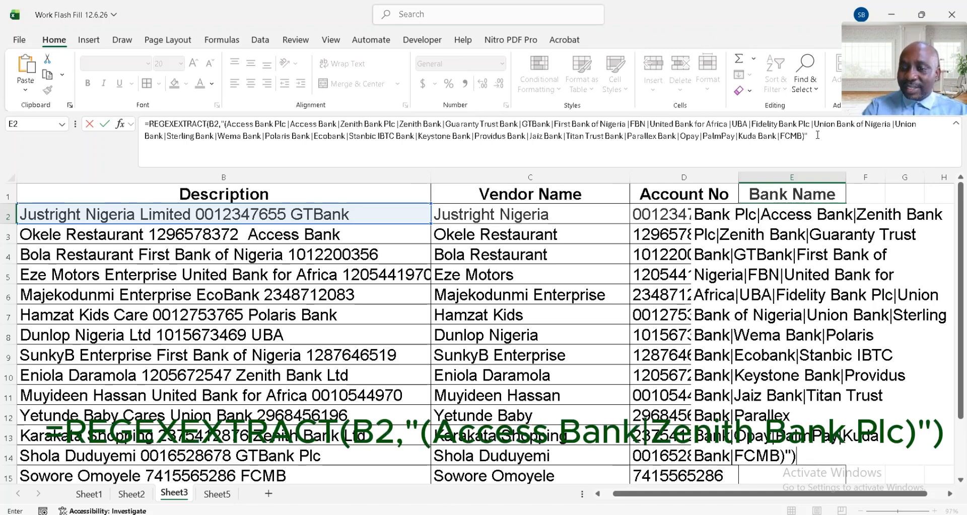
{"action": "key", "text": "Return"}
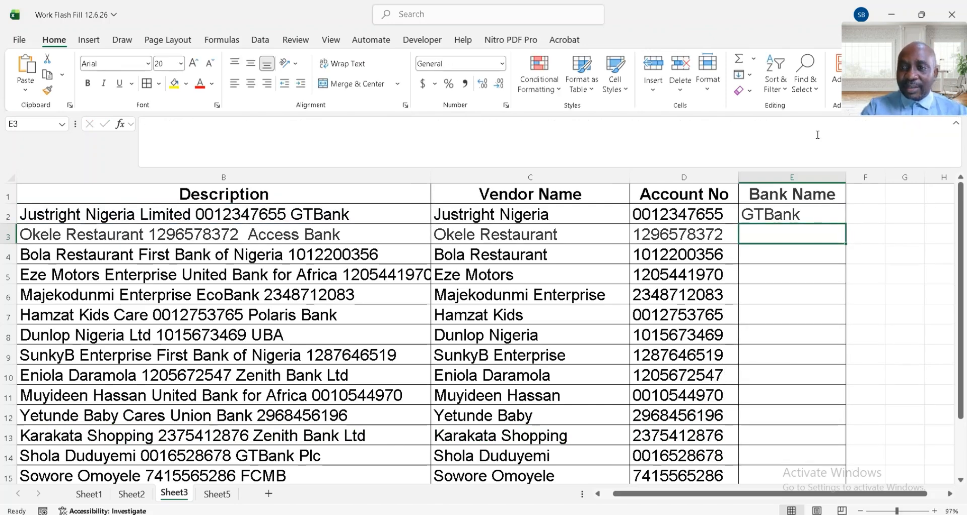
- Fill the E2 bank name formula down the Bank Name column to row 15
{"action": "left_click", "coordinate": [802, 213]}
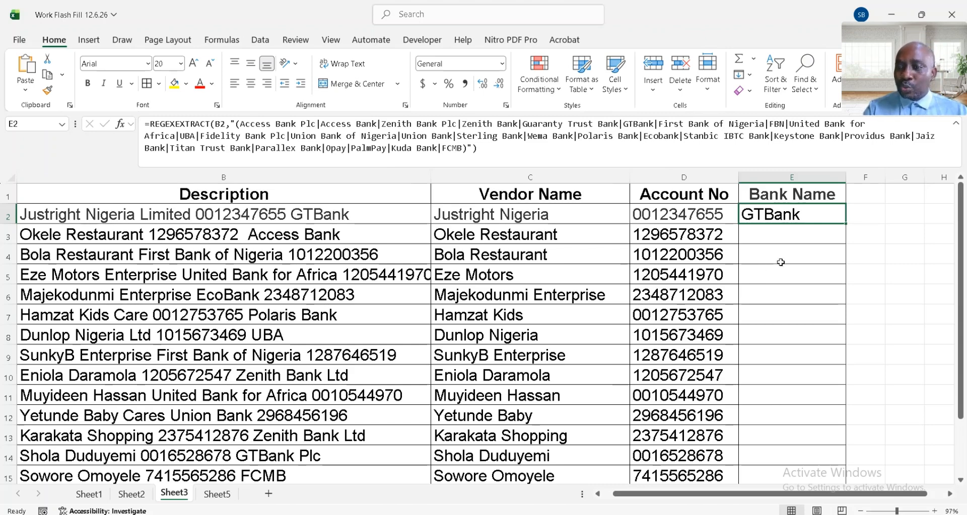
{"action": "double_click", "coordinate": [845, 223]}
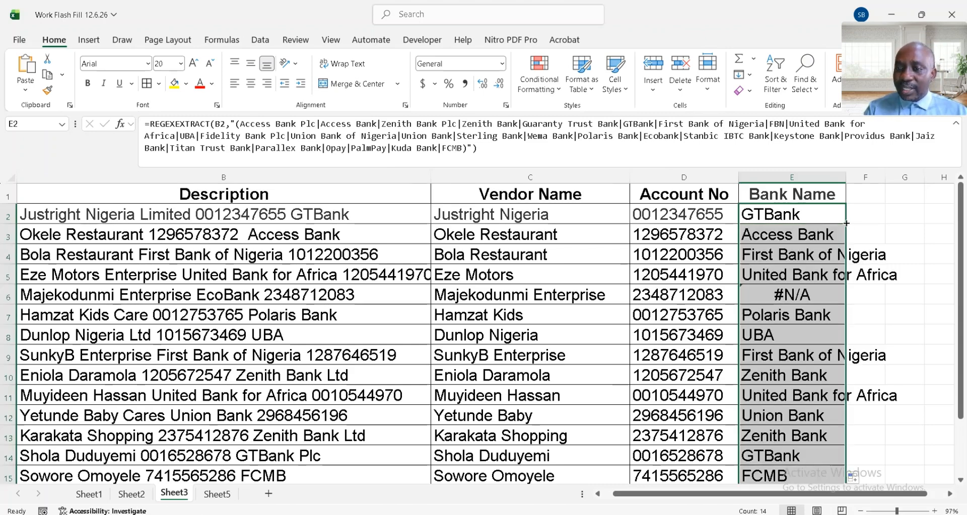
{"action": "scroll", "coordinate": [813, 339], "scroll_direction": "down", "scroll_amount": 1}
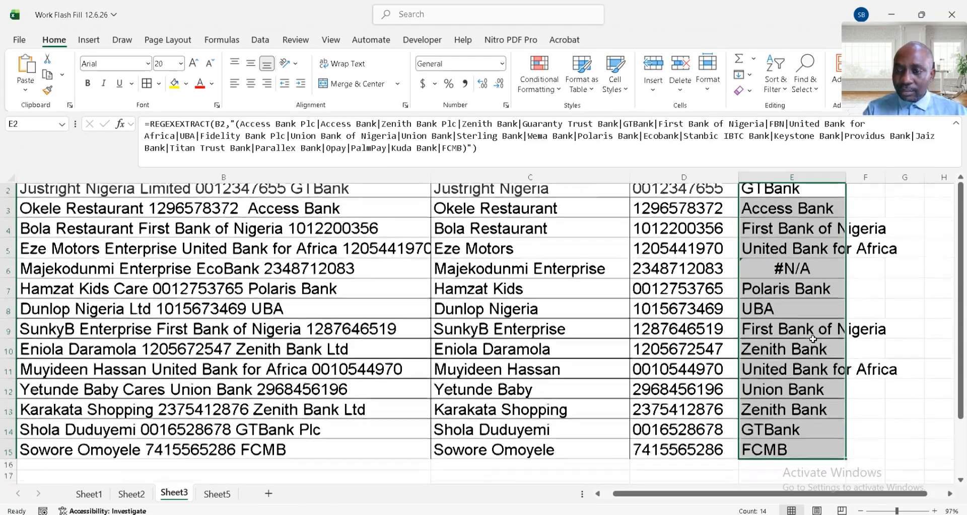
- Change "Ecobank" to "EcoBank" in the REGEXEXTRACT pattern of cell E6 to match the spelling in the description
{"action": "left_click", "coordinate": [790, 266]}
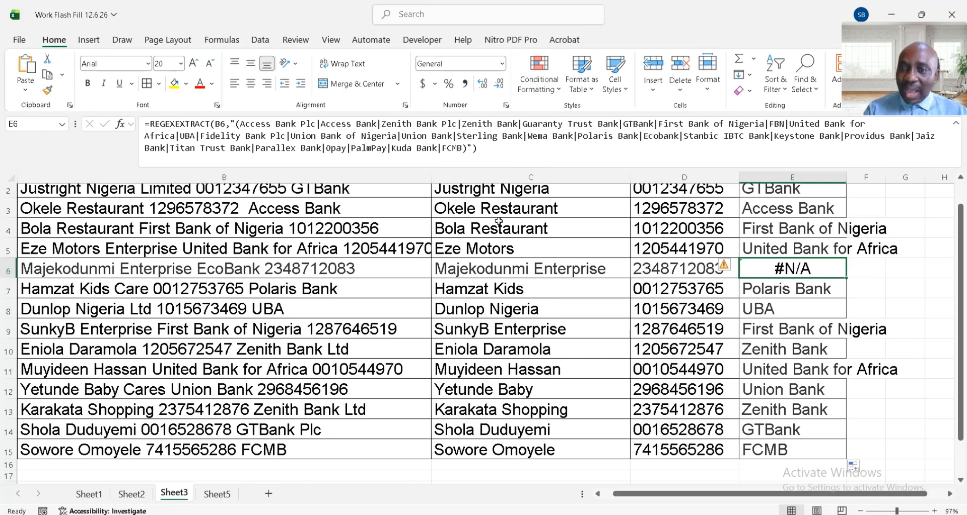
{"action": "left_click", "coordinate": [662, 136]}
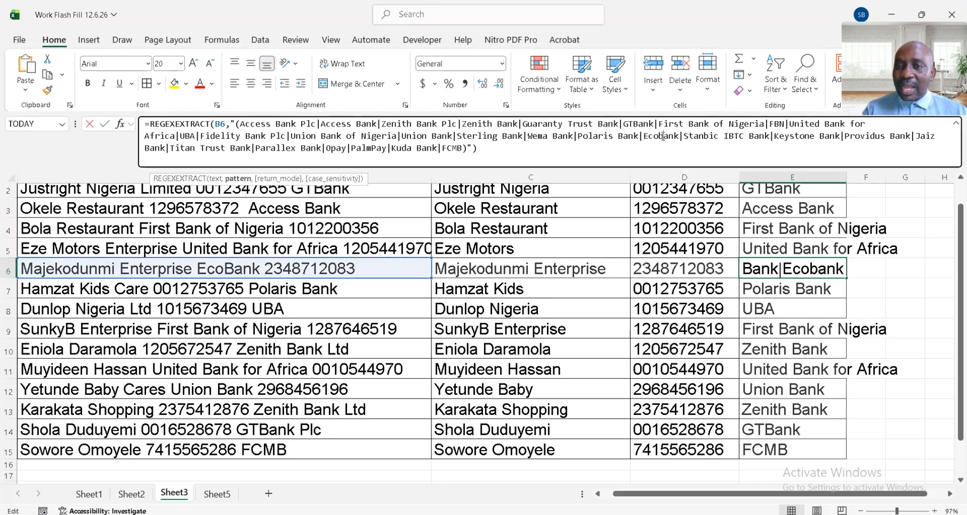
{"action": "key", "text": "BackSpace"}
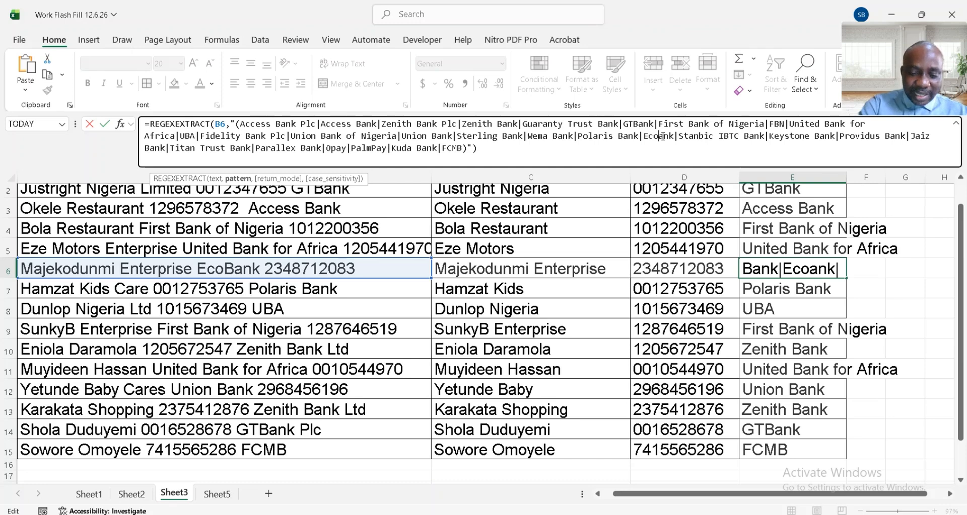
{"action": "type", "text": "B"}
{"action": "key", "text": "Return"}
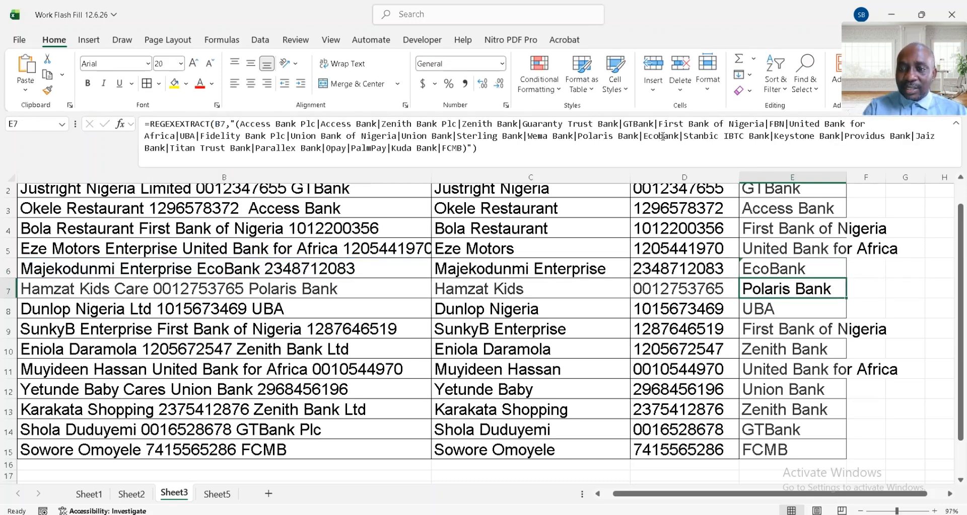
- Autofit the Bank Name column's width to its longest entry
{"action": "left_click", "coordinate": [800, 269]}
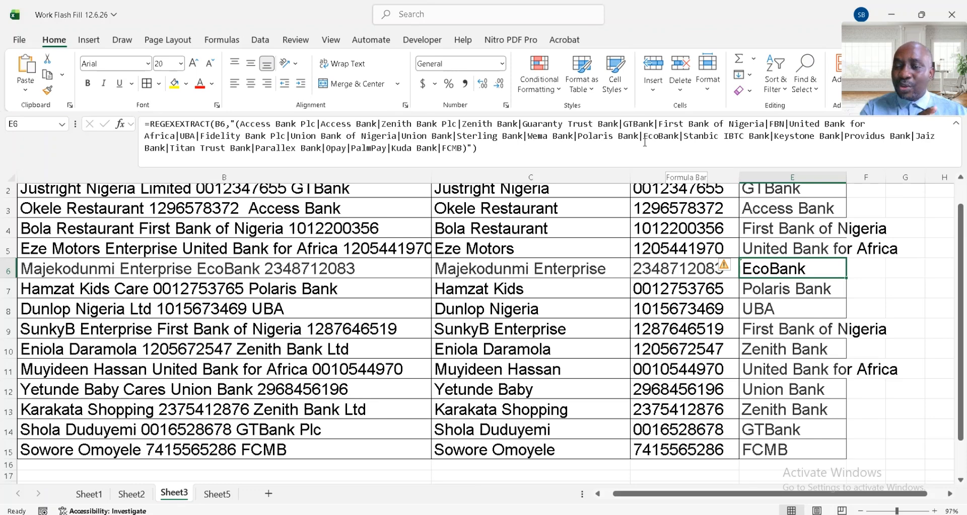
{"action": "key", "text": "ctrl+Up"}
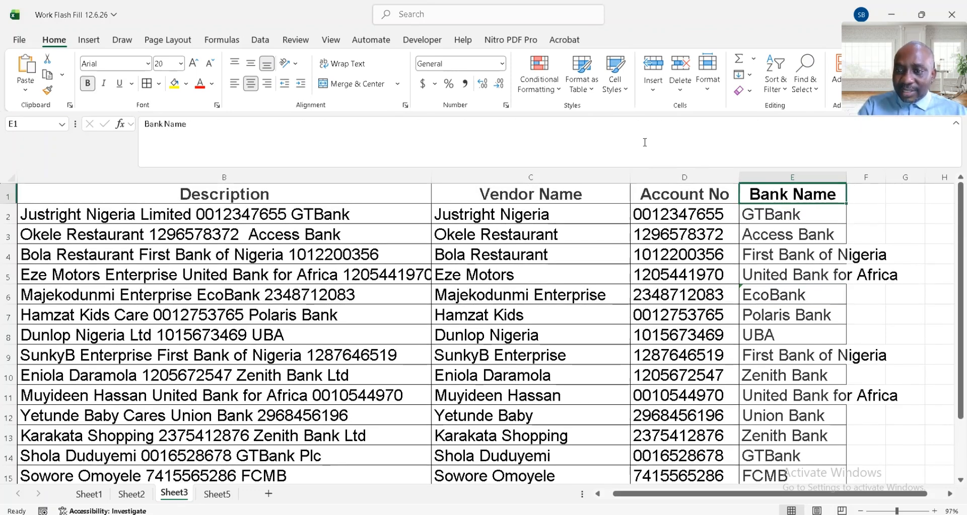
{"action": "double_click", "coordinate": [844, 177]}
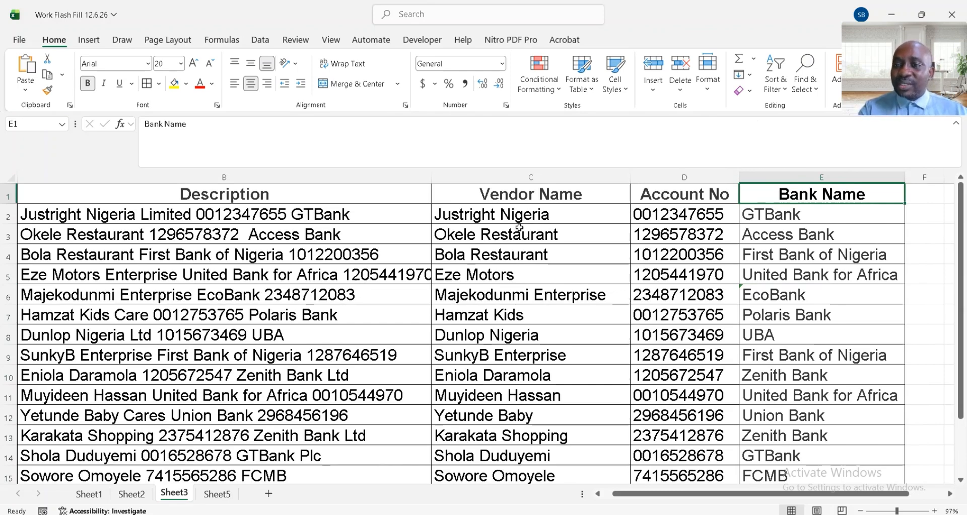
{"action": "left_click", "coordinate": [490, 217]}
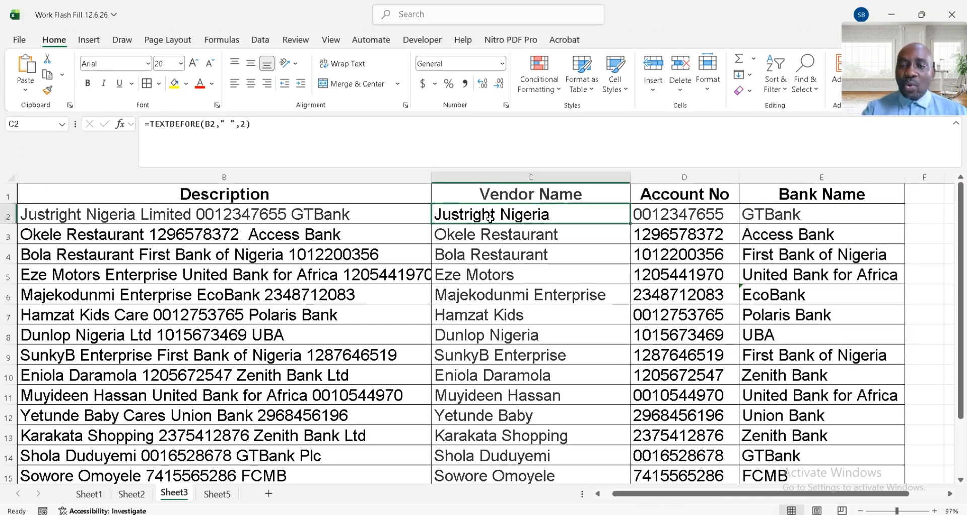
{"action": "left_click", "coordinate": [21, 218]}
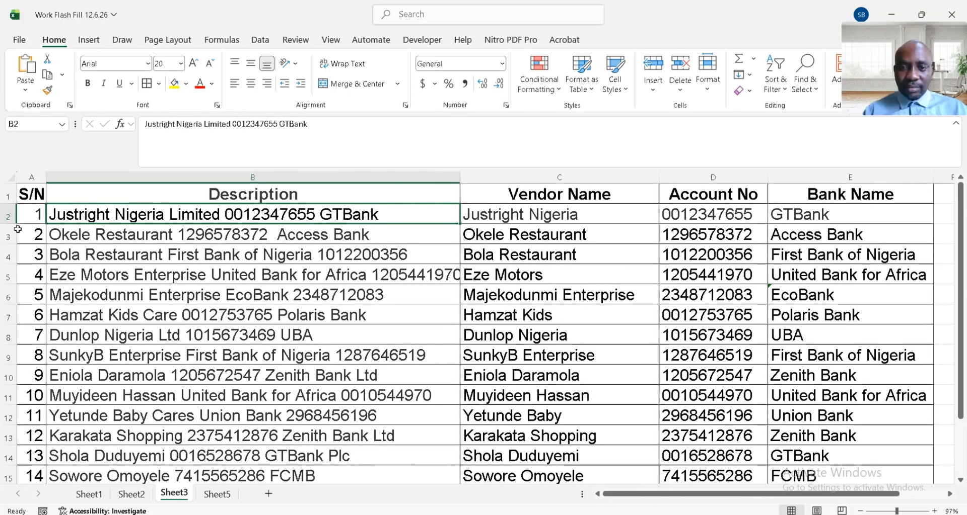